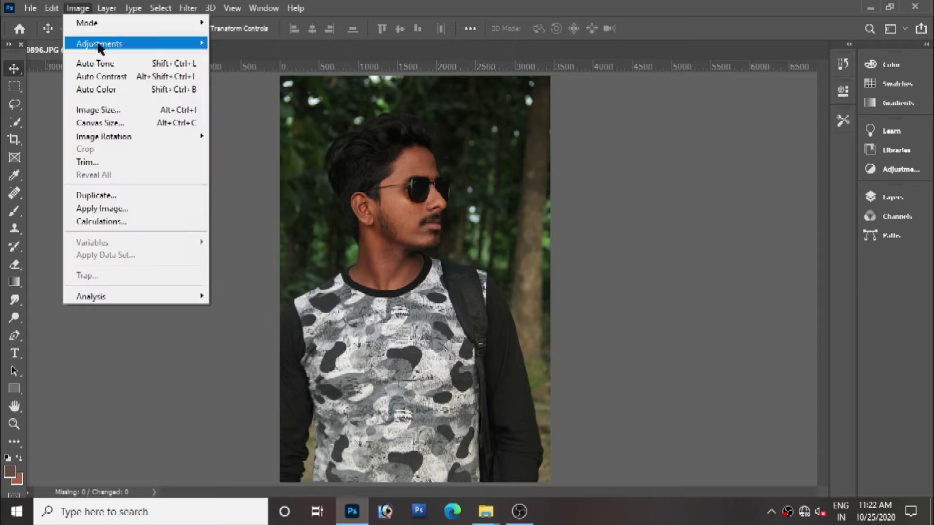
- Apply a Curves adjustment to the photo with a midtone point and the black point moved slightly inward
click(253, 69)
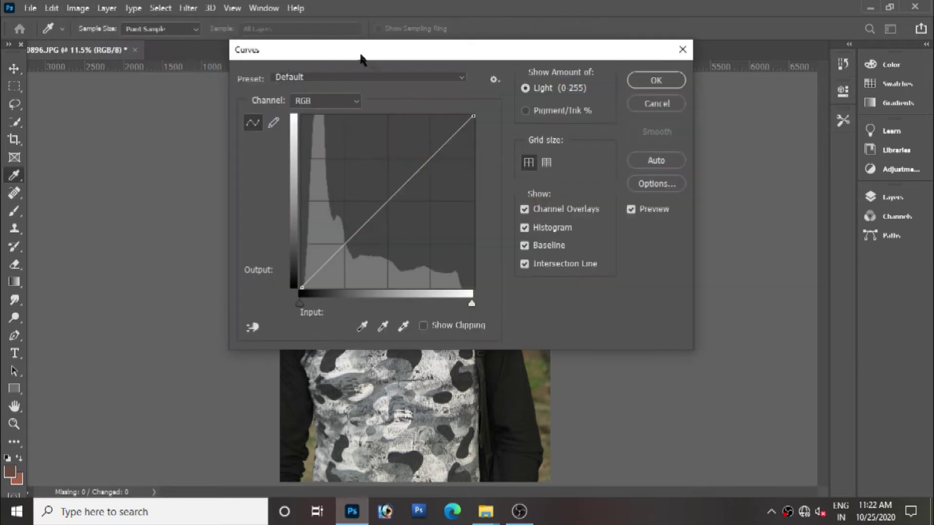
drag(360, 60, 700, 104)
click(721, 238)
drag(640, 333, 644, 333)
key(Return)
- Apply a Brightness/Contrast adjustment to the photo with brightness -12
click(83, 7)
mouse_move(97, 44)
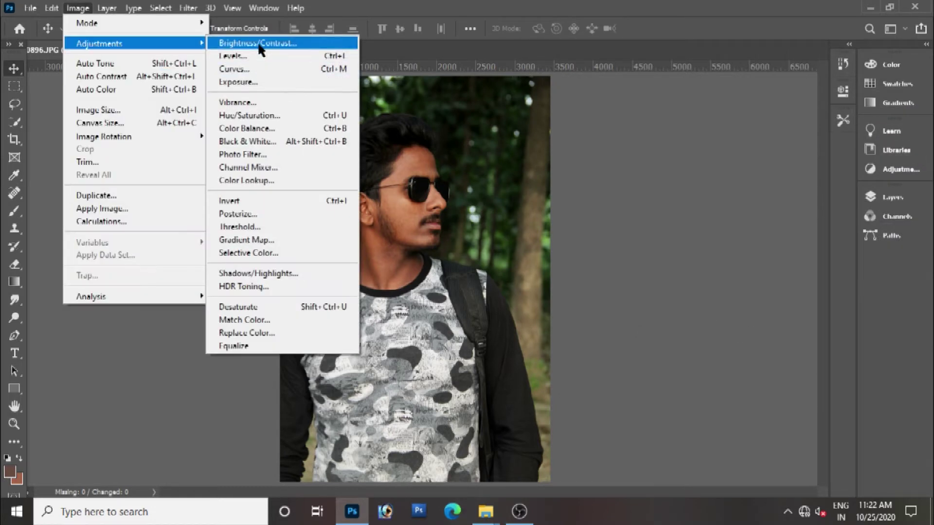
click(257, 45)
drag(761, 318, 755, 320)
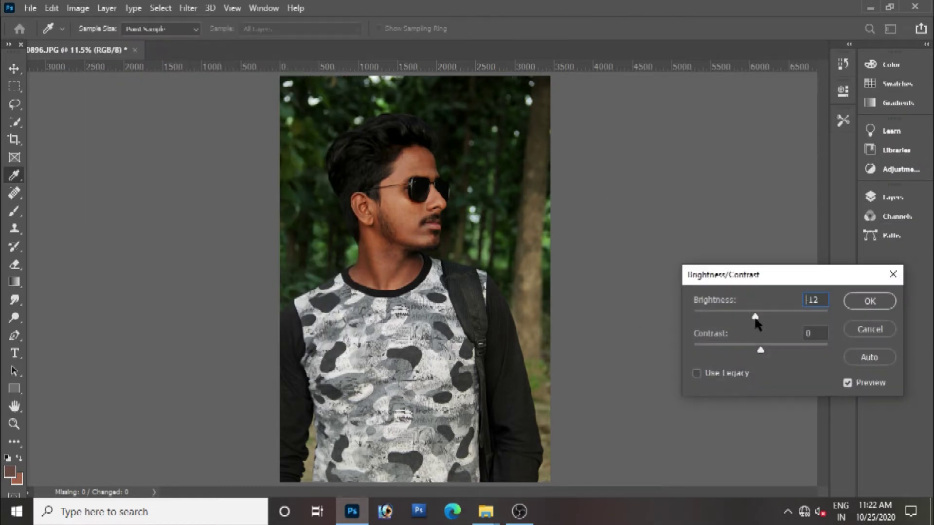
click(849, 301)
- Apply a Levels adjustment to the RGB channel with the midtone input level at 1.20
click(78, 8)
mouse_move(98, 43)
click(258, 56)
drag(738, 230, 727, 233)
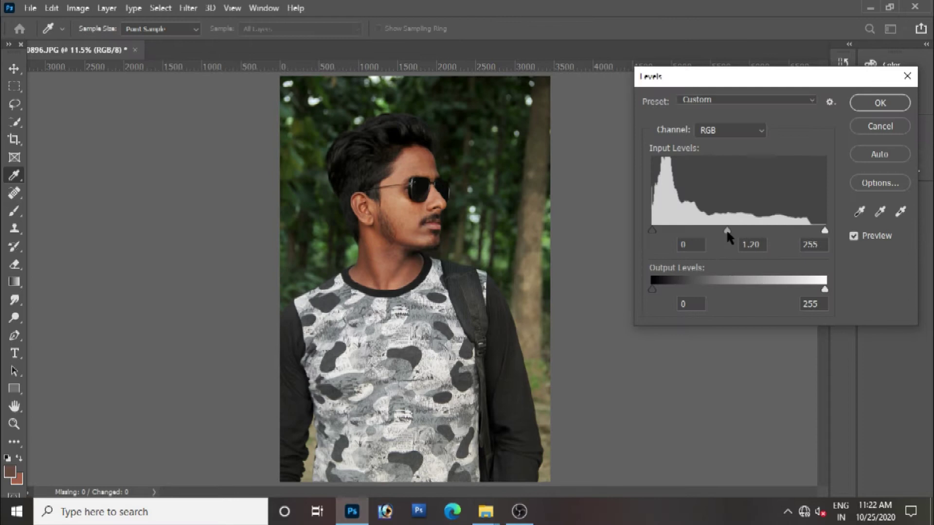
click(880, 103)
- Apply Shadows/Highlights with shadows amount 10%, a slightly lower highlights tone and color adjustment -10
click(78, 8)
mouse_move(98, 42)
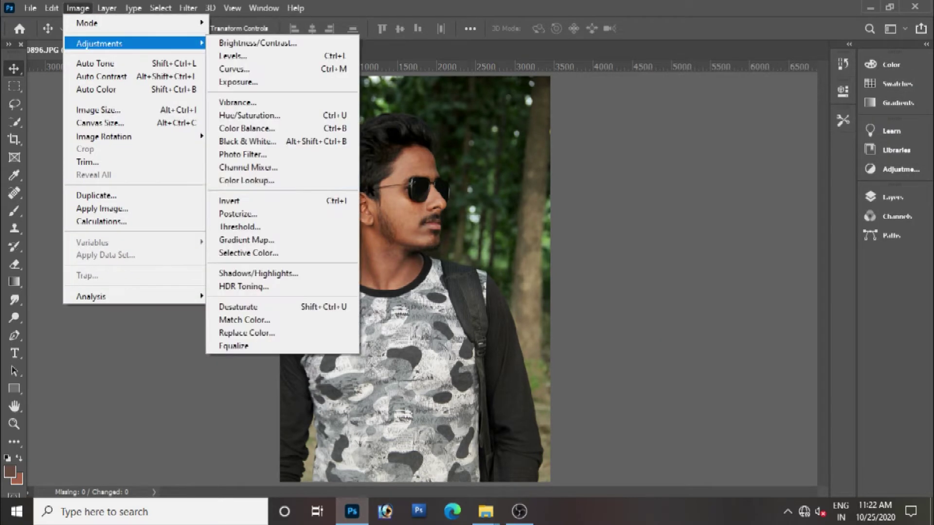
click(258, 273)
click(596, 119)
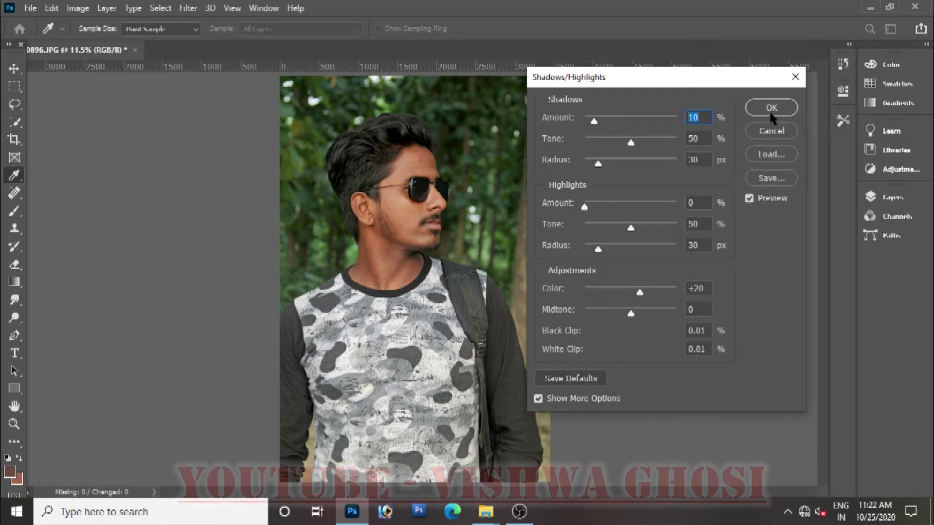
drag(639, 292, 626, 292)
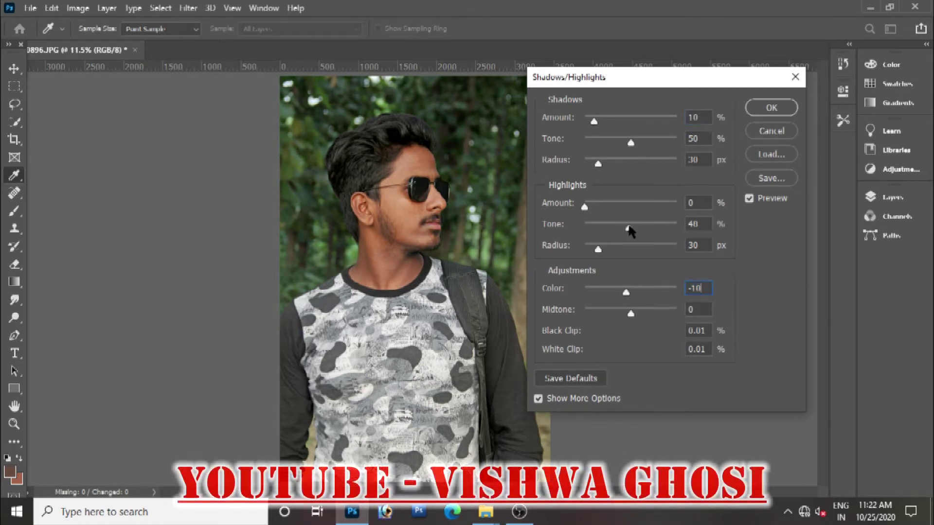
click(763, 107)
- Apply a Selective Color adjustment to the photo, shifting the ink amounts of a chosen color range
click(78, 8)
mouse_move(121, 43)
click(248, 253)
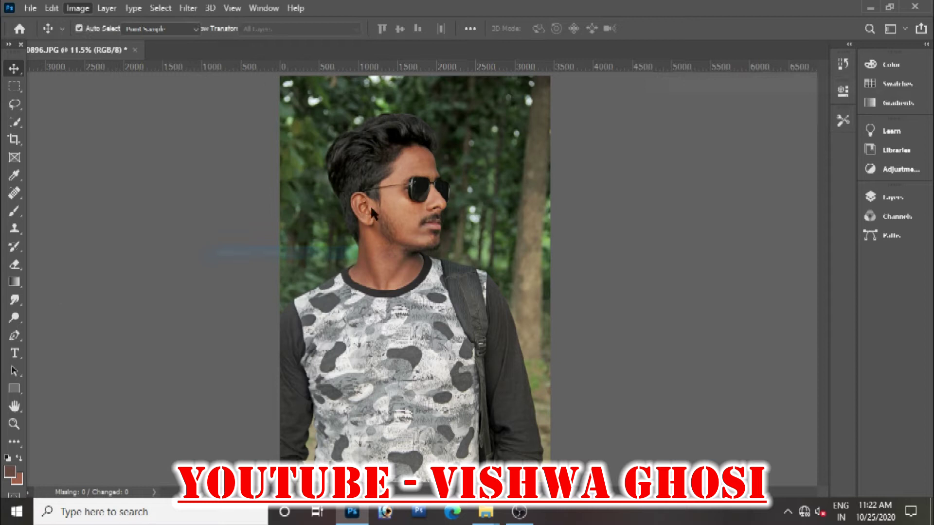
click(749, 132)
click(720, 150)
drag(726, 230, 731, 261)
click(780, 133)
click(735, 249)
click(857, 107)
- Open the Imagenomic Portraiture 3 filter and show a side-by-side before/after preview at 50%
click(188, 7)
mouse_move(219, 302)
click(387, 315)
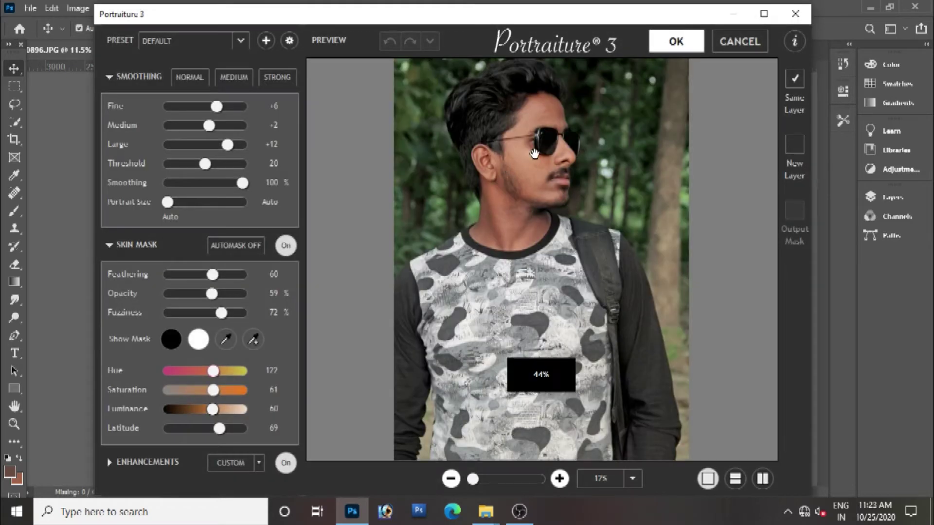
click(559, 479)
click(559, 479)
click(767, 480)
- Check the smoothing on the face and neck, adjust Portraiture's detail smoothing and apply the filter
drag(570, 198, 472, 268)
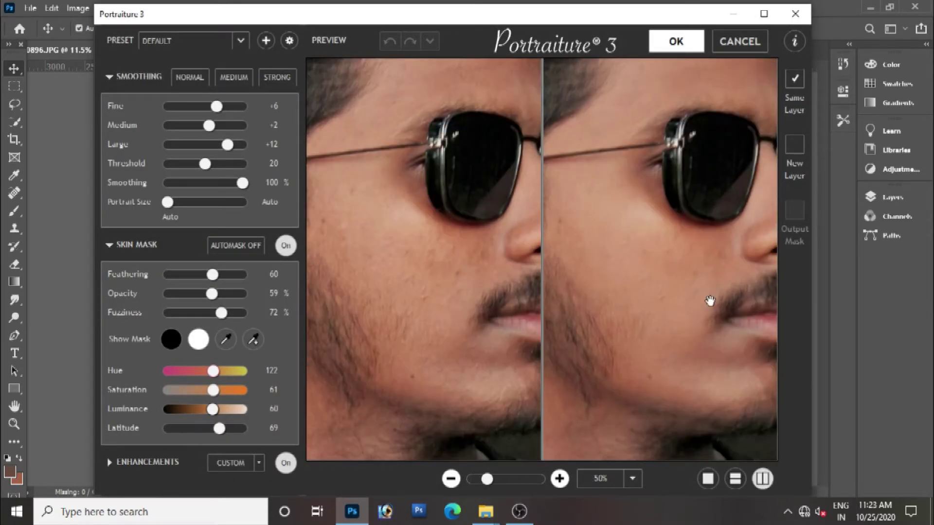
drag(664, 252, 644, 238)
drag(640, 188, 617, 138)
drag(630, 432, 895, 345)
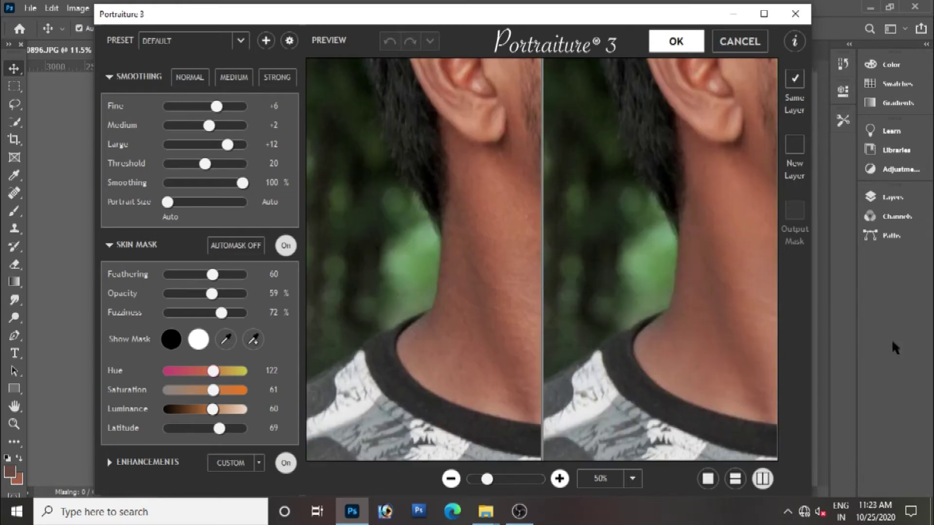
drag(716, 262, 646, 413)
drag(759, 263, 637, 282)
drag(654, 193, 620, 200)
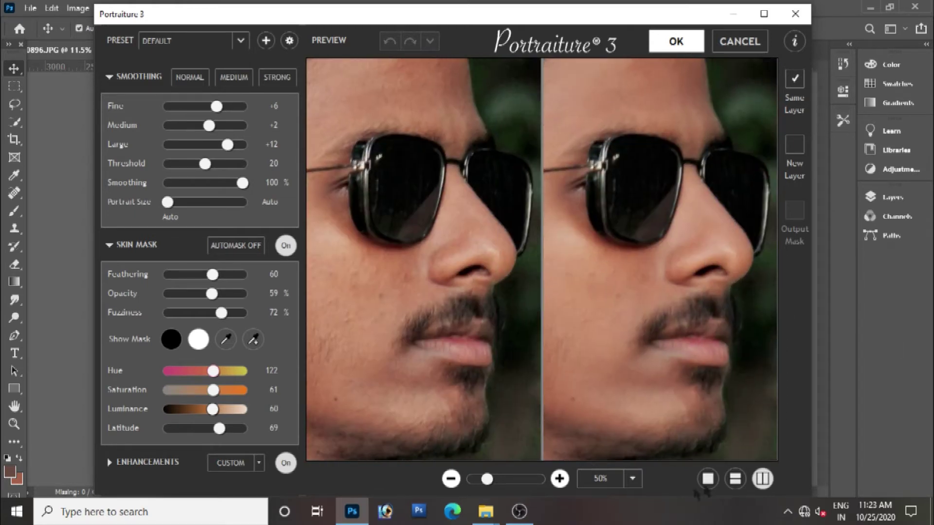
scroll(565, 389, down, 1)
drag(208, 125, 225, 107)
click(690, 45)
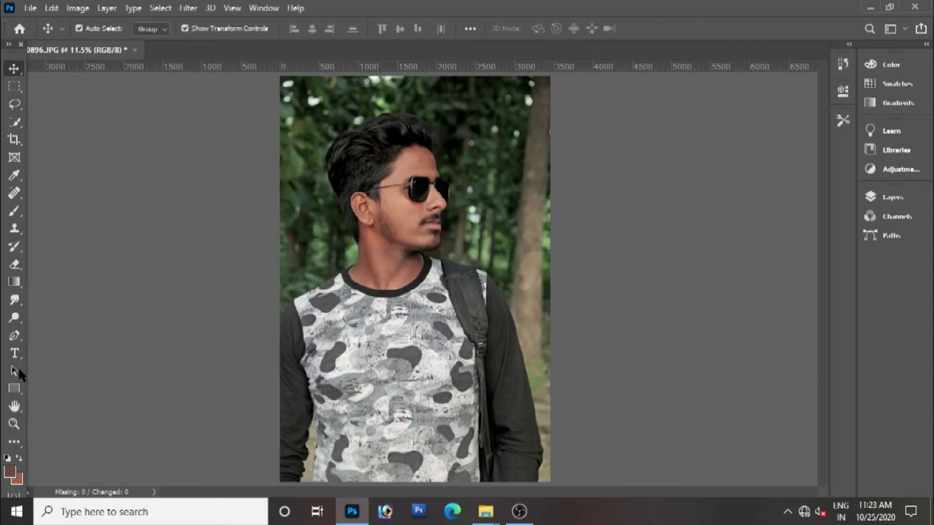
- Remove the skin blemishes on the man's forehead and cheek with the Spot Healing Brush at size 100
click(14, 423)
click(476, 270)
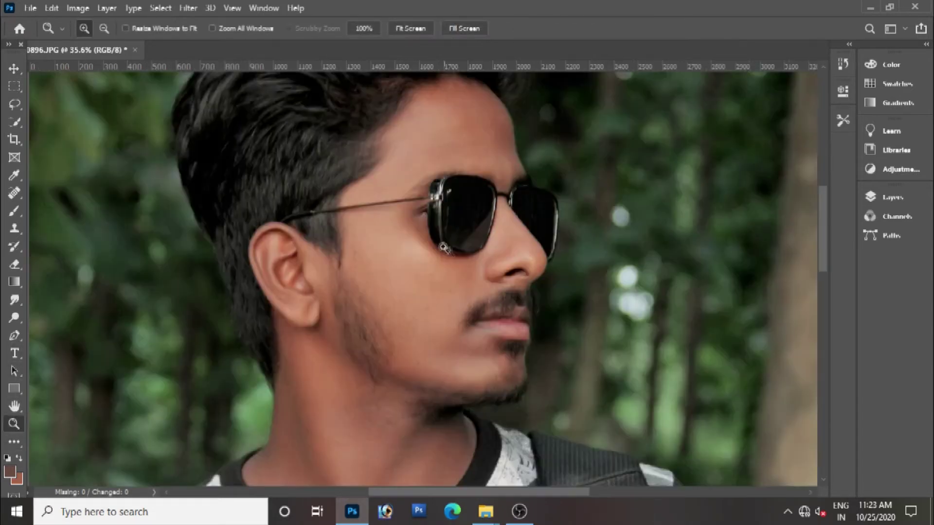
right_click(21, 195)
drag(483, 120, 466, 193)
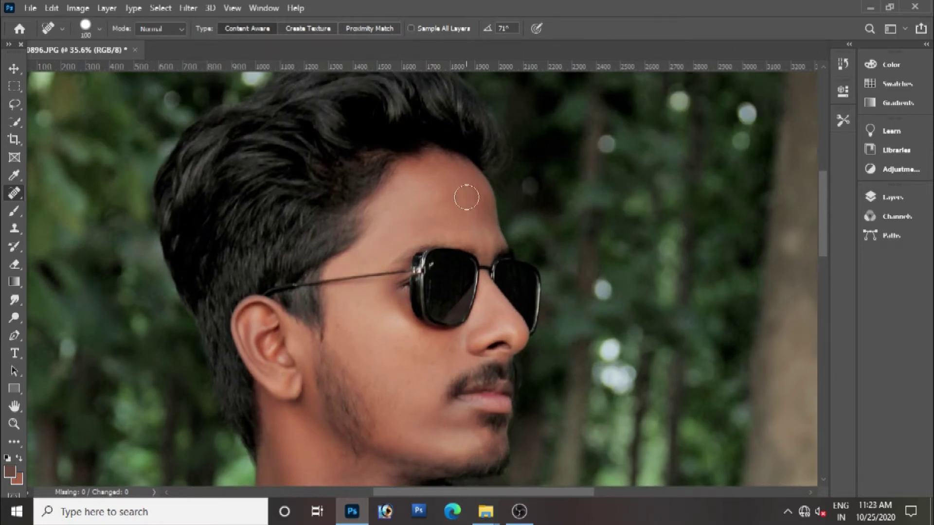
scroll(465, 198, up, 3)
mouse_move(445, 201)
mouse_down()
mouse_move(452, 258)
mouse_move(504, 271)
mouse_up()
drag(550, 225, 557, 254)
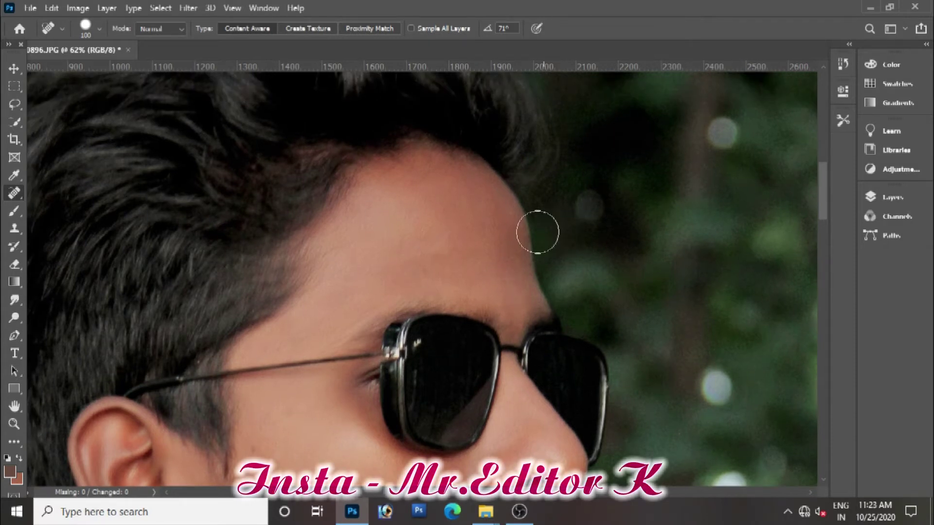
drag(471, 219, 545, 144)
drag(345, 363, 310, 246)
drag(417, 323, 405, 250)
click(408, 273)
drag(423, 347, 416, 363)
mouse_move(438, 400)
mouse_down()
mouse_move(429, 369)
mouse_move(445, 388)
mouse_move(297, 240)
mouse_move(496, 165)
mouse_up()
click(383, 364)
mouse_move(383, 205)
mouse_down()
mouse_move(458, 273)
mouse_move(470, 236)
mouse_up()
drag(426, 115, 338, 427)
mouse_move(462, 281)
mouse_down()
mouse_move(541, 468)
mouse_move(501, 334)
mouse_up()
- Even out the forehead skin with the Healing Brush at size 90, sampling nearby skin, and undo the last dab
right_click(18, 192)
click(83, 206)
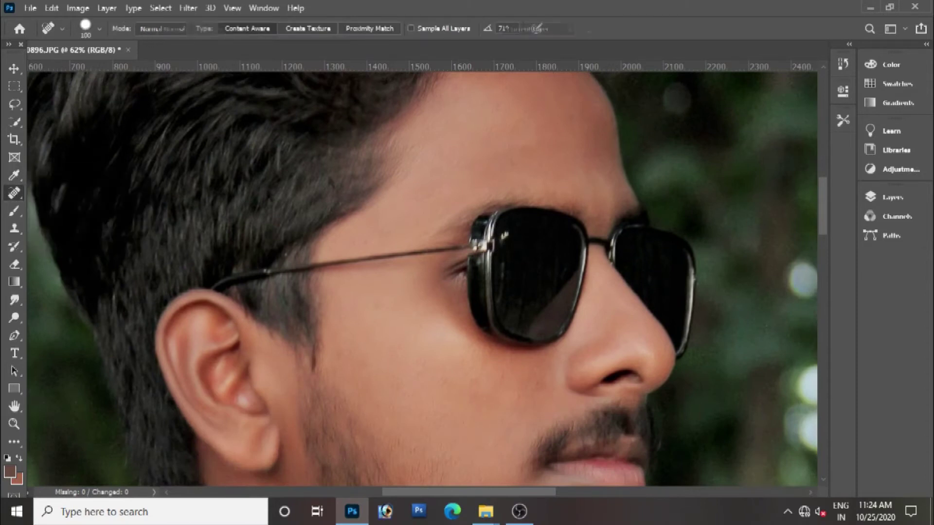
click(462, 160)
click(453, 198)
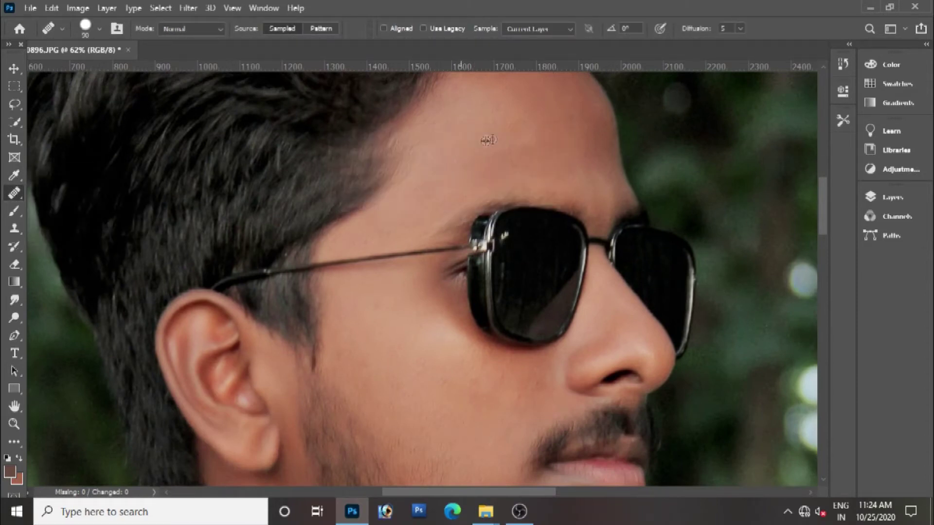
drag(530, 136, 535, 143)
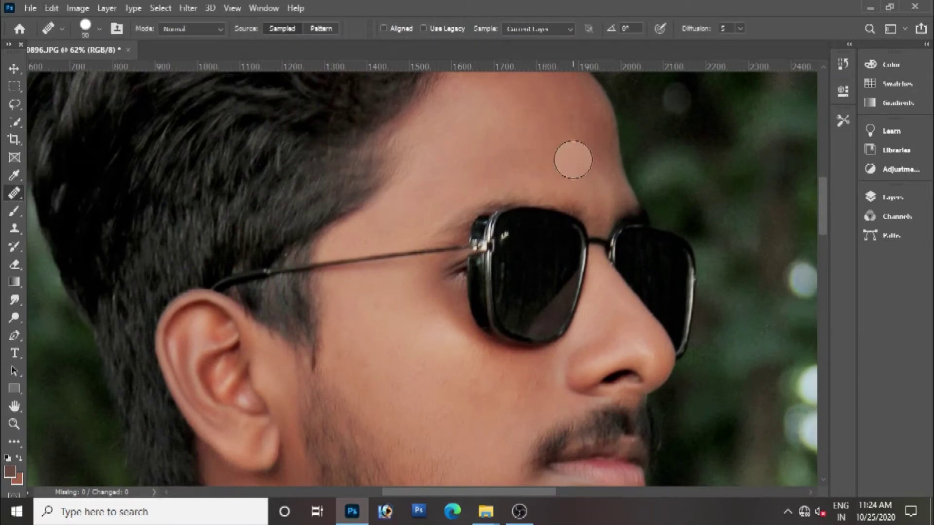
click(614, 189)
key(ctrl+z)
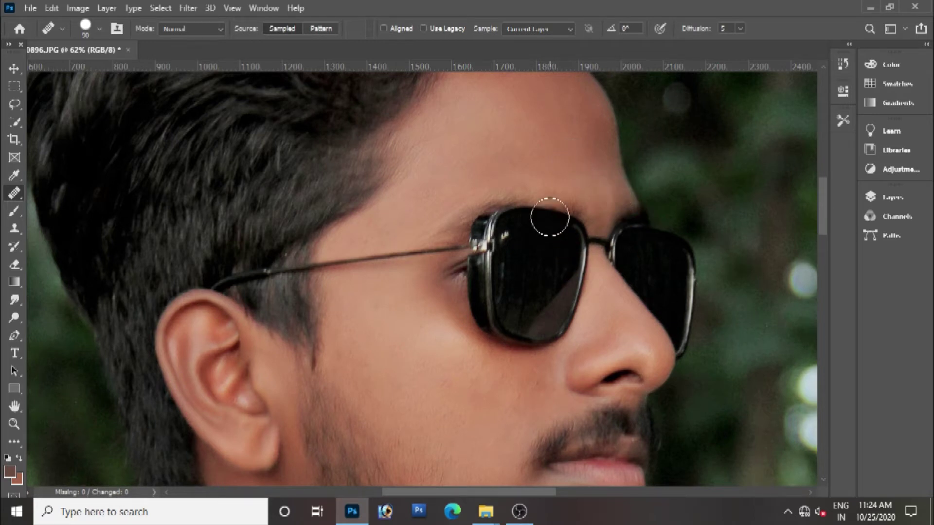
key(v)
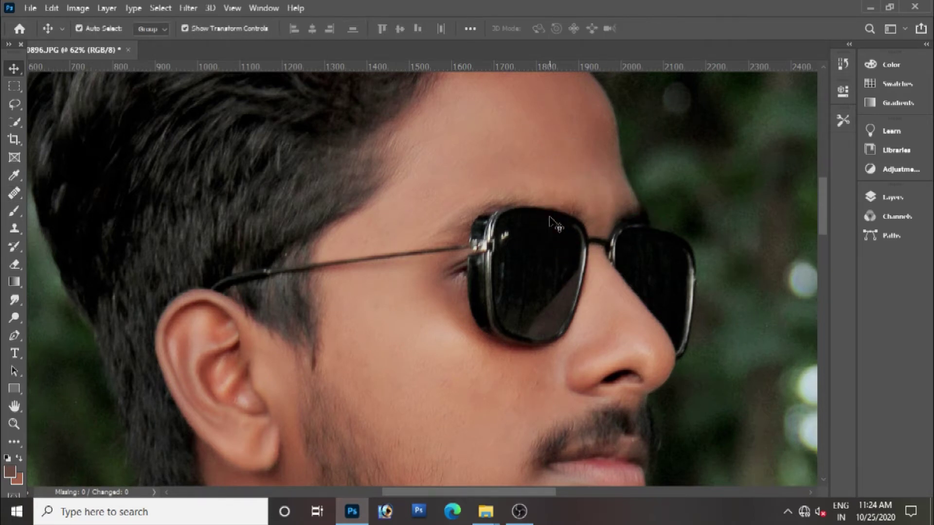
key(ctrl+0)
click(188, 7)
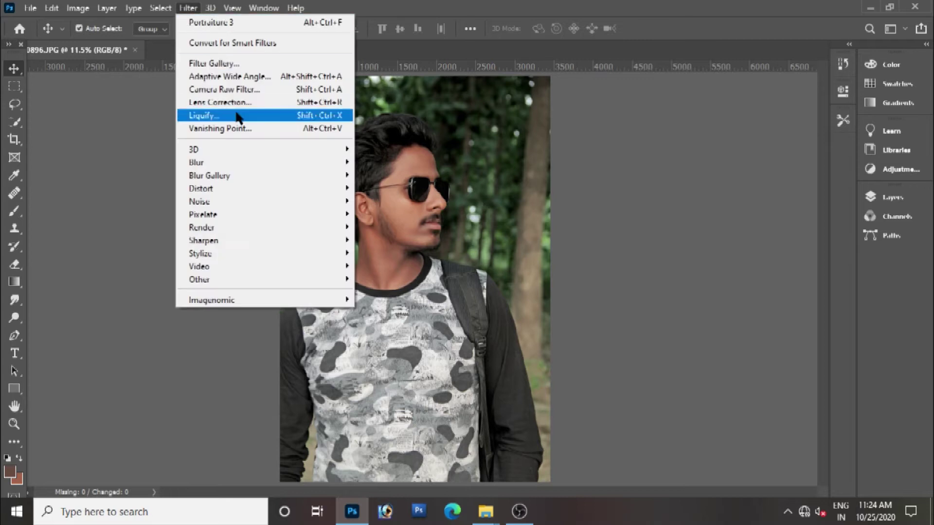
click(253, 93)
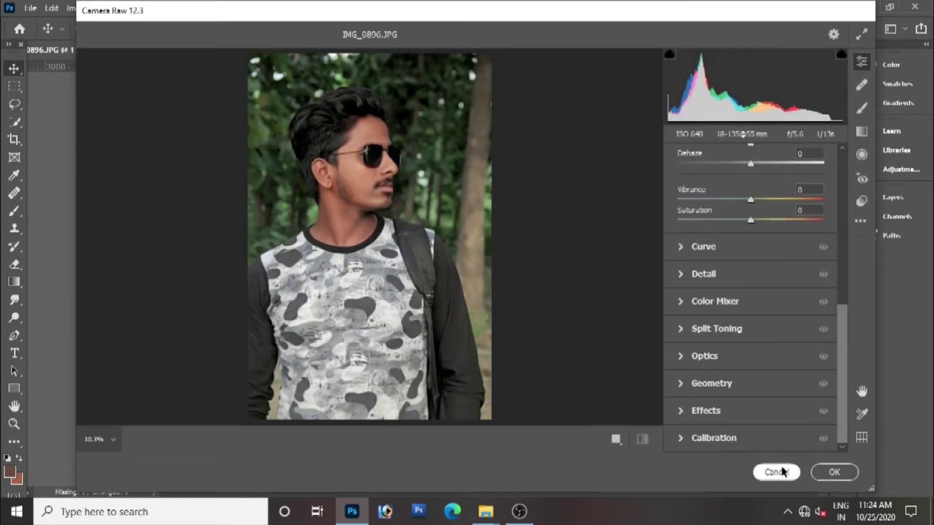
click(775, 471)
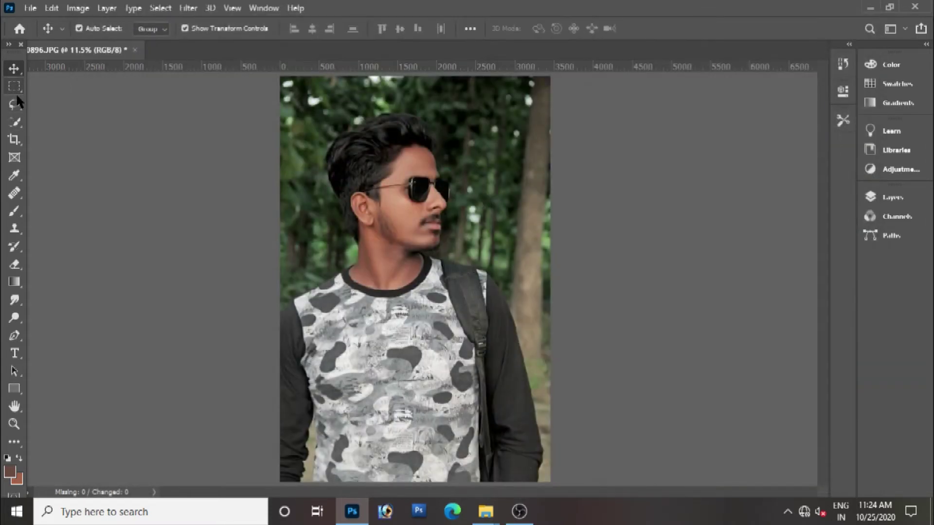
- Try placing an artboard around the photo with the Artboard tool, and undo it
right_click(16, 103)
right_click(12, 90)
right_click(15, 72)
click(74, 82)
drag(234, 94, 702, 473)
click(805, 86)
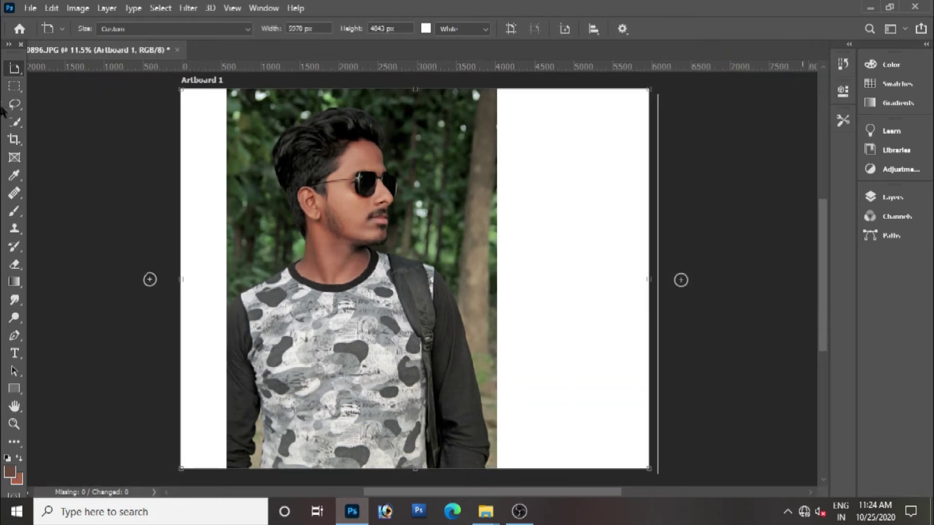
right_click(15, 69)
click(74, 69)
key(ctrl+z)
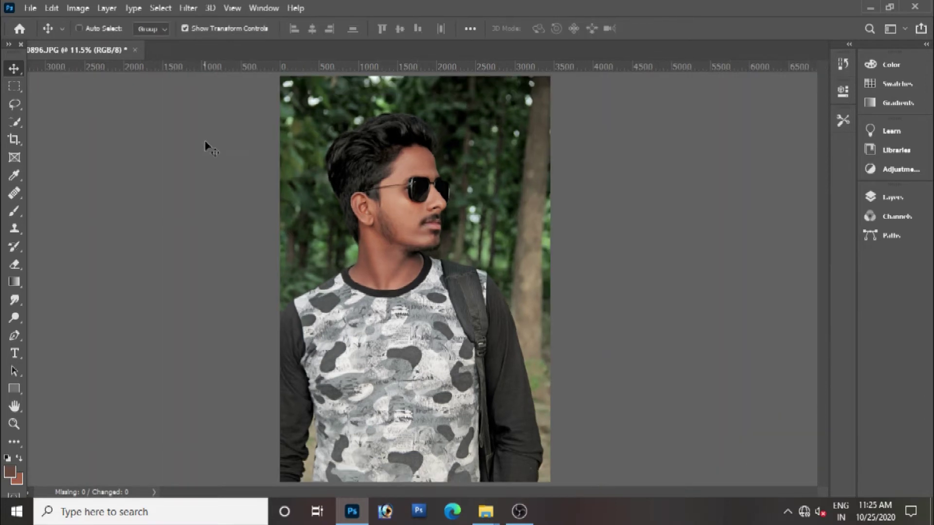
- Select the man with the Object Selection tool in Rectangle mode, framing the whole photo
click(14, 86)
click(15, 103)
click(14, 121)
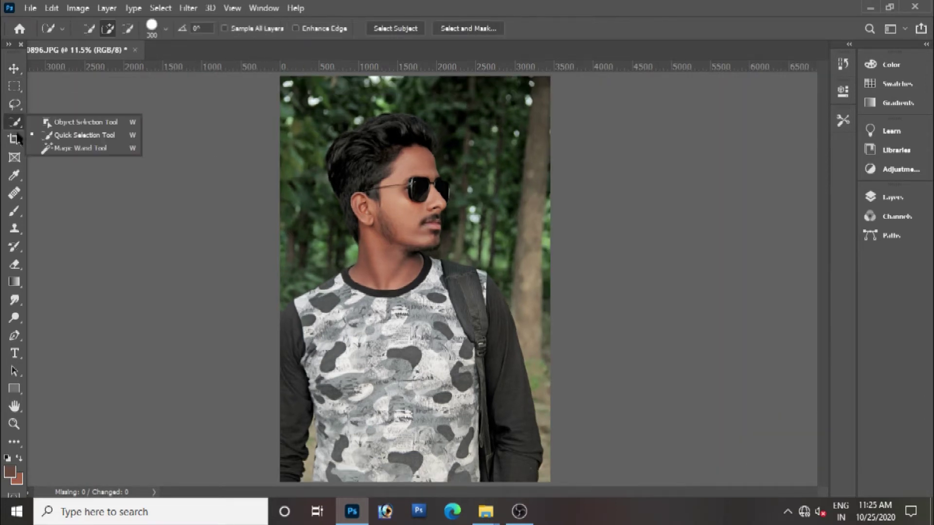
click(73, 121)
drag(235, 85, 701, 478)
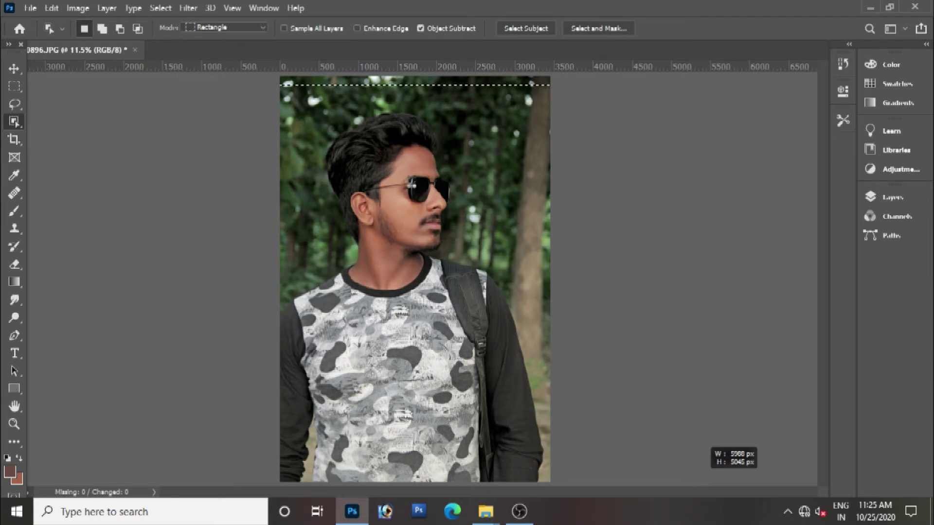
key(v)
- Add the missed hair at the back and top of the head to the selection with the Quick Selection tool
key(ctrl+space)
drag(335, 204, 414, 271)
right_click(15, 121)
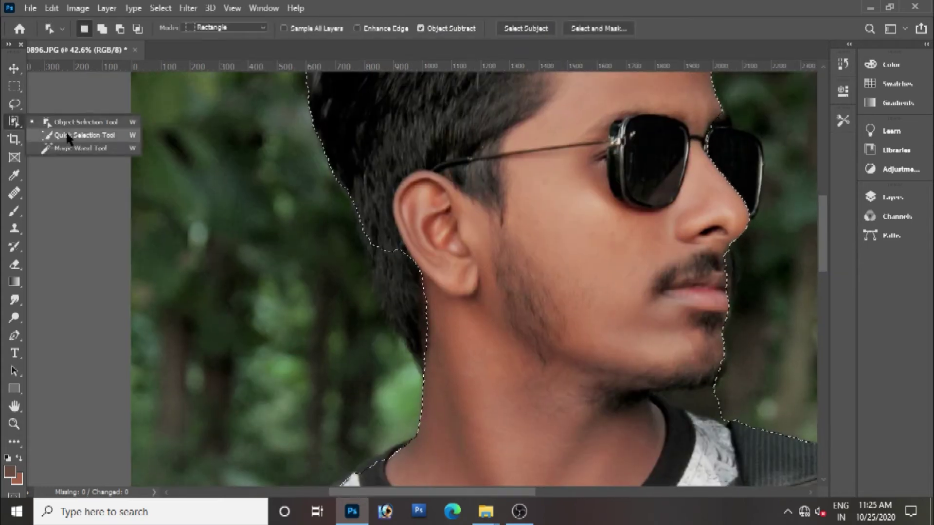
click(68, 136)
mouse_move(535, 367)
mouse_down()
mouse_move(500, 356)
mouse_move(476, 396)
mouse_up()
mouse_move(645, 205)
mouse_down()
mouse_move(659, 215)
mouse_move(633, 423)
mouse_up()
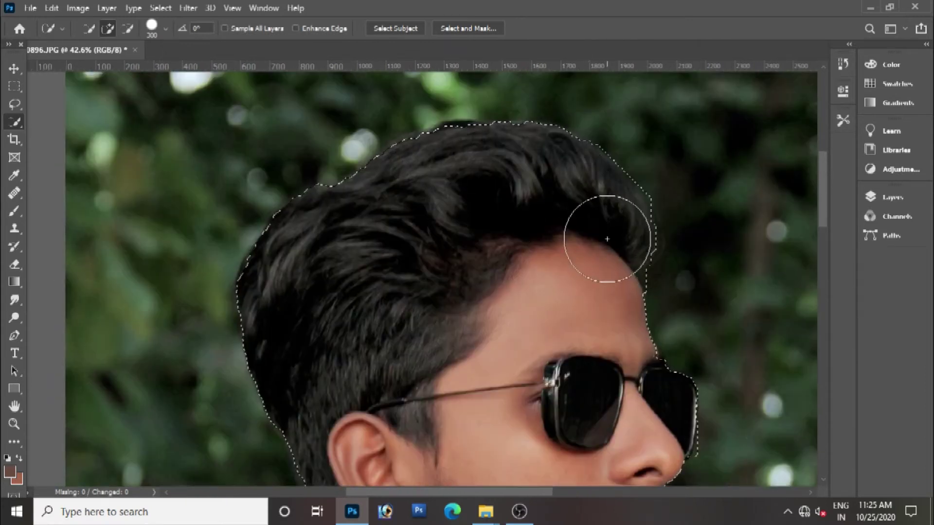
- Follow the selection down the body and refine it along the lower sleeve at the photo's left edge
drag(465, 479, 393, 146)
drag(517, 387, 467, 146)
drag(459, 414, 448, 230)
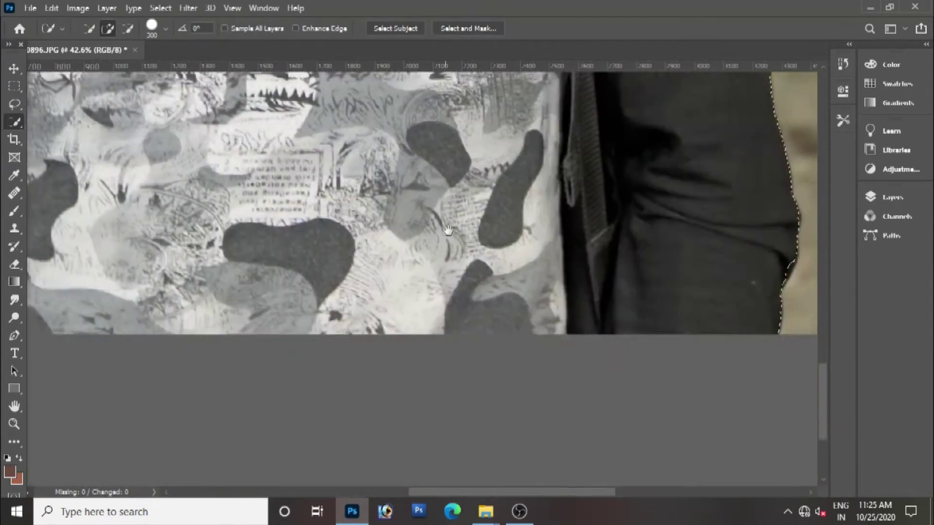
drag(72, 147, 385, 296)
mouse_move(385, 127)
mouse_down()
mouse_move(386, 264)
mouse_move(388, 125)
mouse_up()
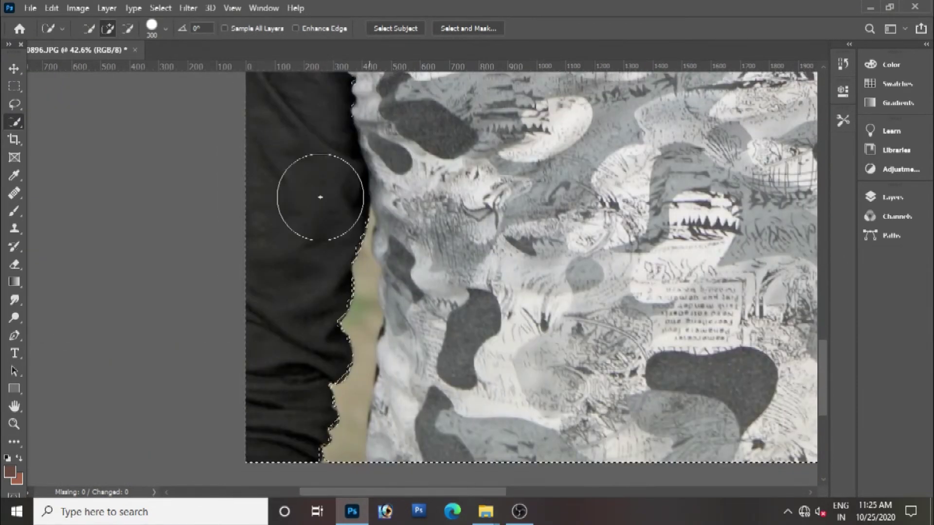
- Subtract the leafy background behind the man's neck and head from the selection with the Quick Selection tool
drag(425, 258, 423, 321)
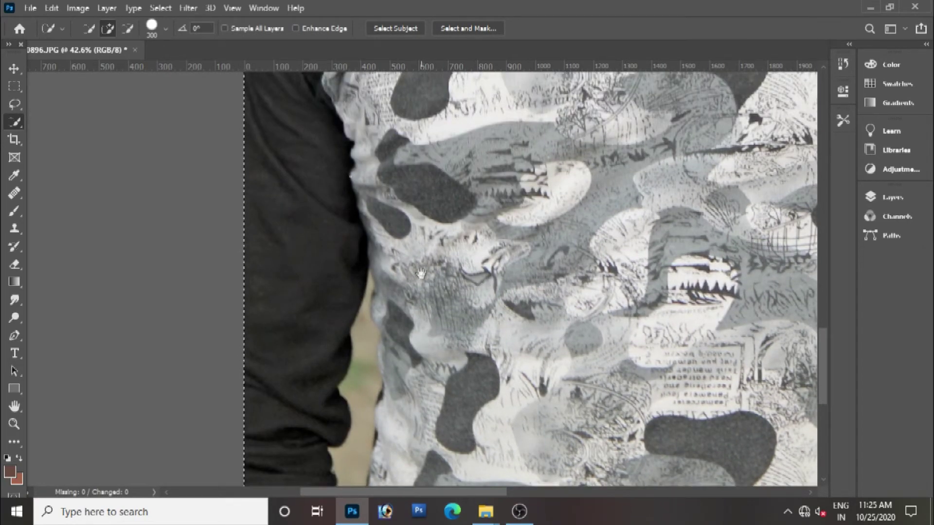
drag(479, 97, 482, 296)
drag(432, 97, 429, 346)
drag(445, 129, 381, 293)
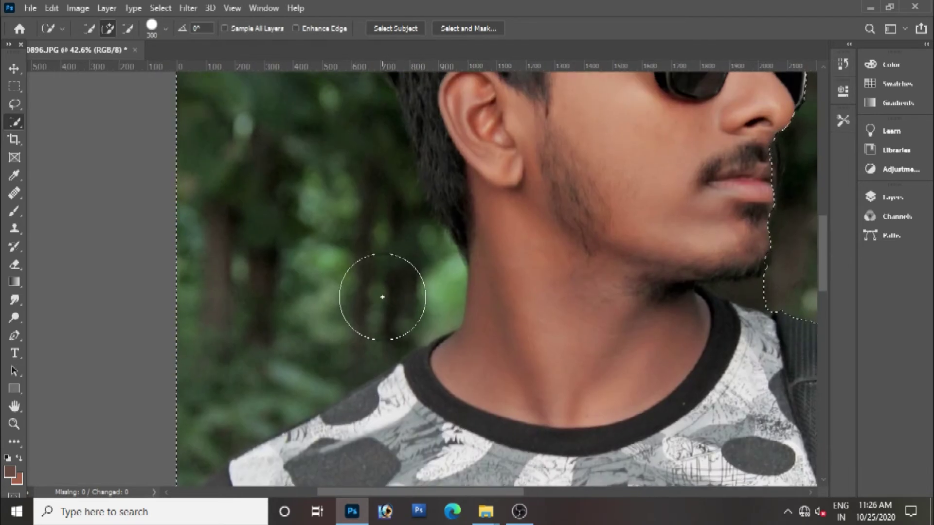
mouse_move(256, 227)
mouse_down()
mouse_move(288, 247)
mouse_move(265, 325)
mouse_move(313, 291)
mouse_move(381, 267)
mouse_move(302, 146)
mouse_move(419, 182)
mouse_up()
scroll(420, 182, up, 4)
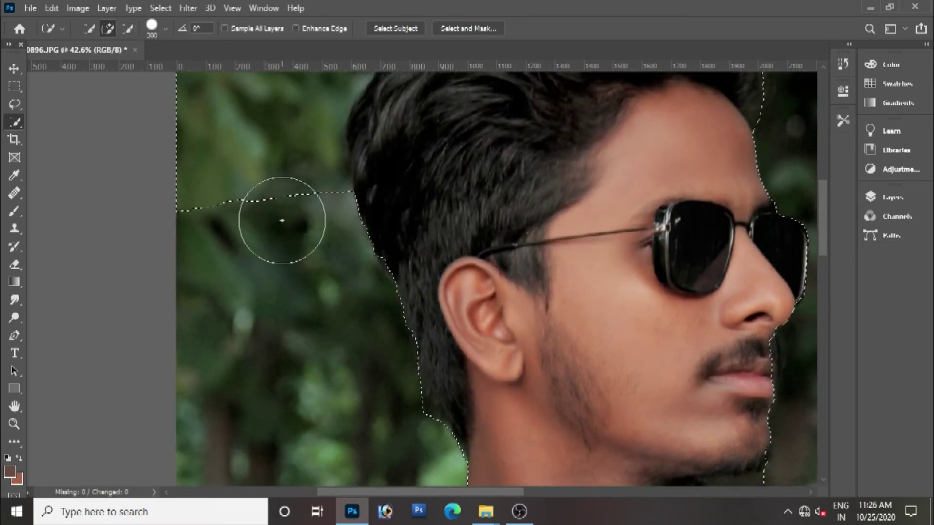
mouse_move(260, 219)
alt+mouse_down()
mouse_move(237, 161)
mouse_move(275, 127)
alt+mouse_up()
drag(433, 193, 437, 408)
mouse_move(289, 231)
alt+mouse_down()
mouse_move(469, 102)
mouse_move(529, 114)
mouse_move(454, 172)
alt+mouse_up()
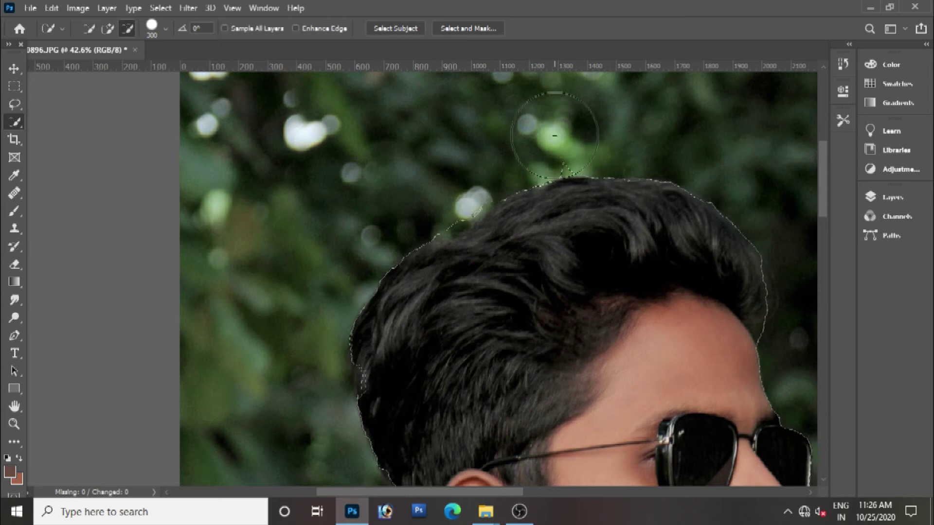
- Feather the selection around the man and copy the selected area onto a new layer
key(ctrl+0)
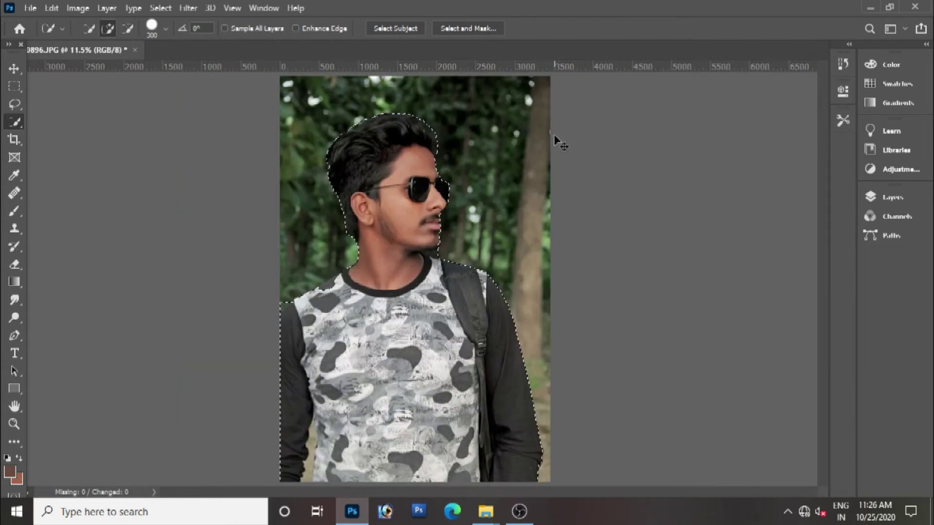
key(shift+F6)
text(1)
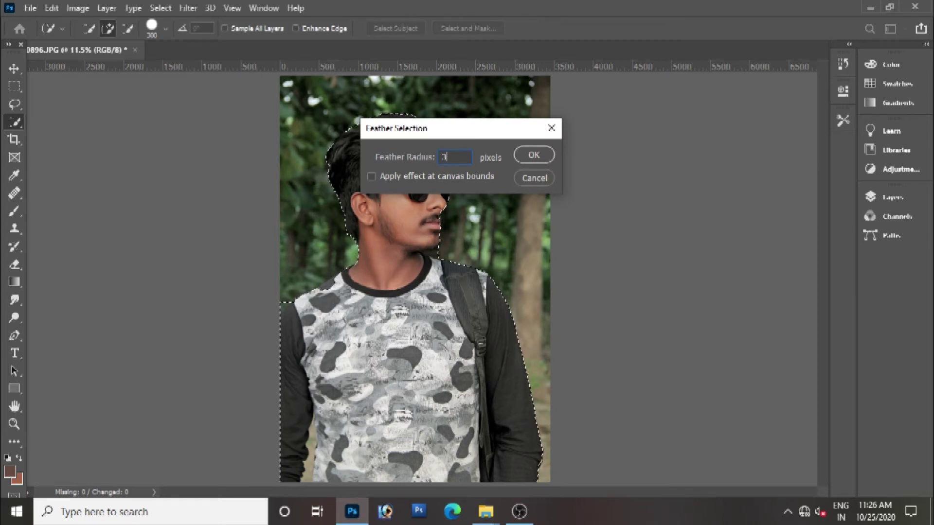
key(Return)
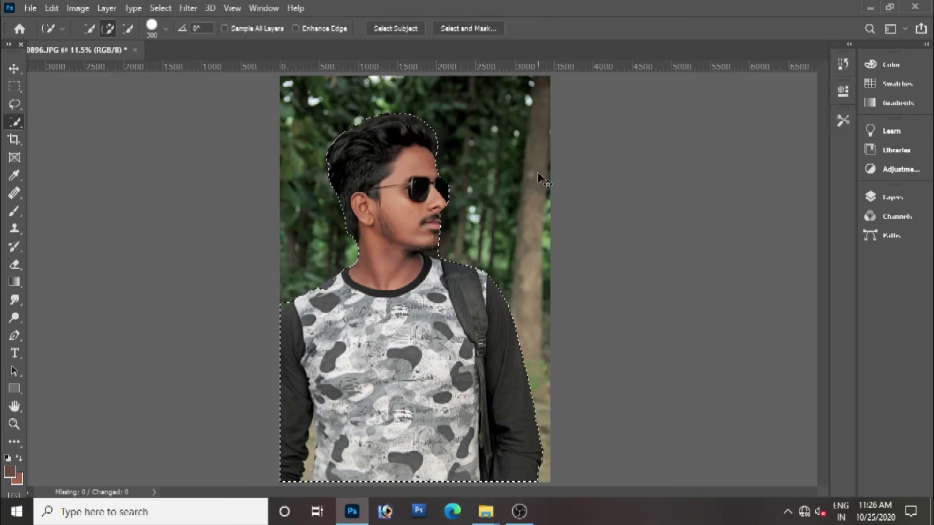
key(ctrl+j)
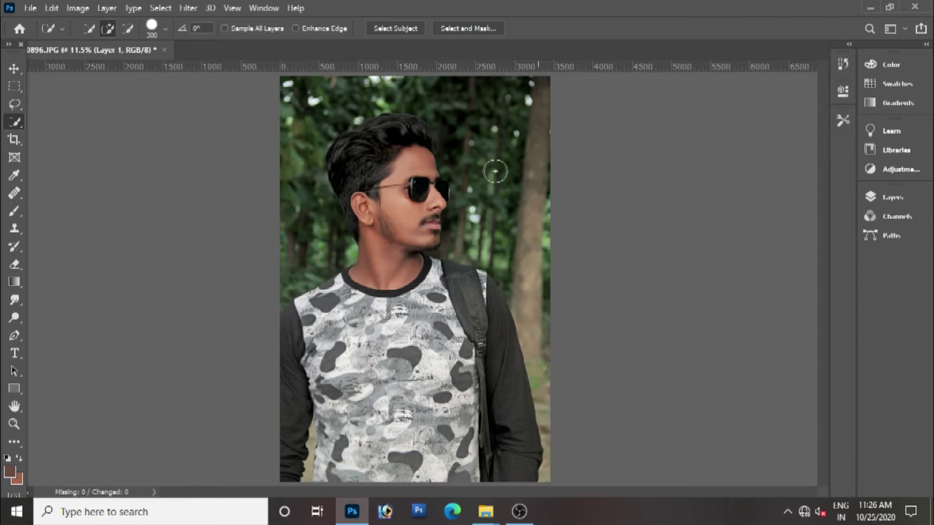
- Try moving the cut-out of the man with the Move tool, and undo both the move and the layer copy
key(v)
drag(445, 203, 423, 235)
key(ctrl+z)
key(ctrl+z)
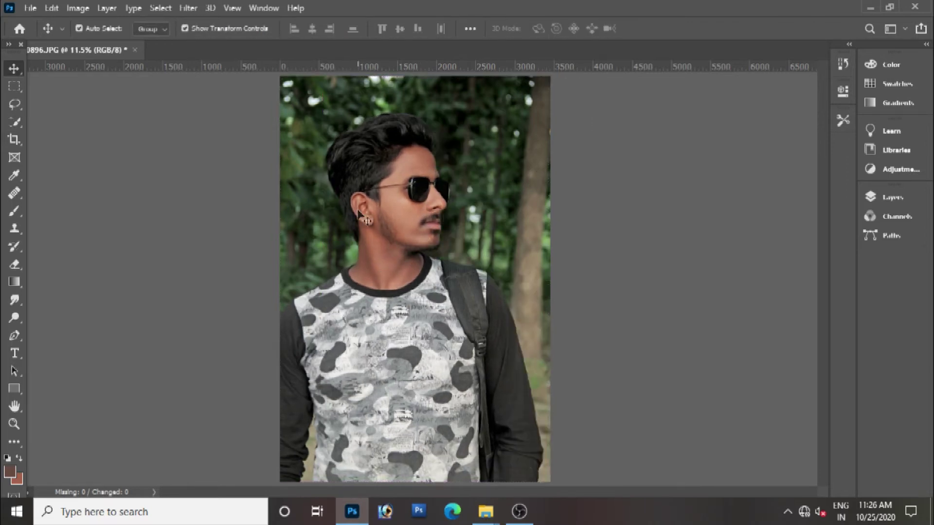
- In the Camera Raw filter, set Exposure to +0.55, Contrast to +10, Highlights to -27, Shadows to +10, Whites to -13 and Blacks to -21
click(189, 9)
click(251, 85)
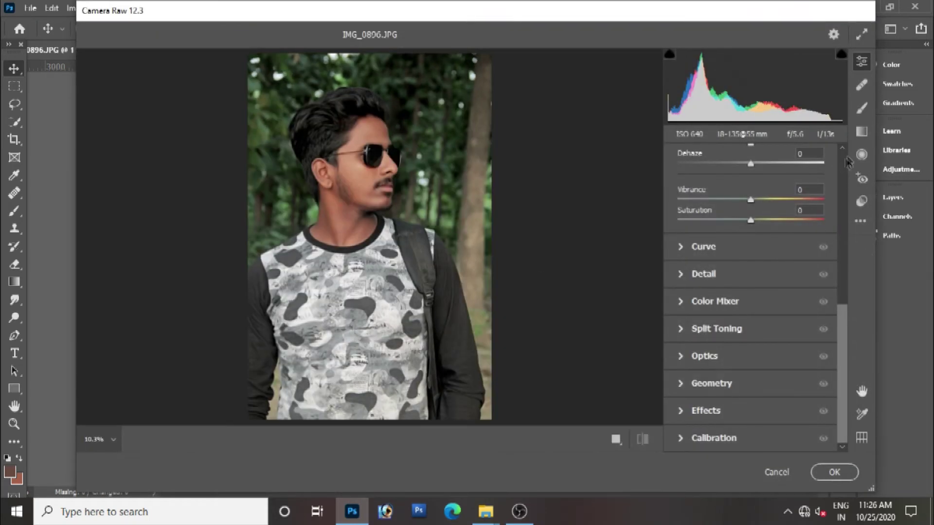
scroll(845, 161, up, 10)
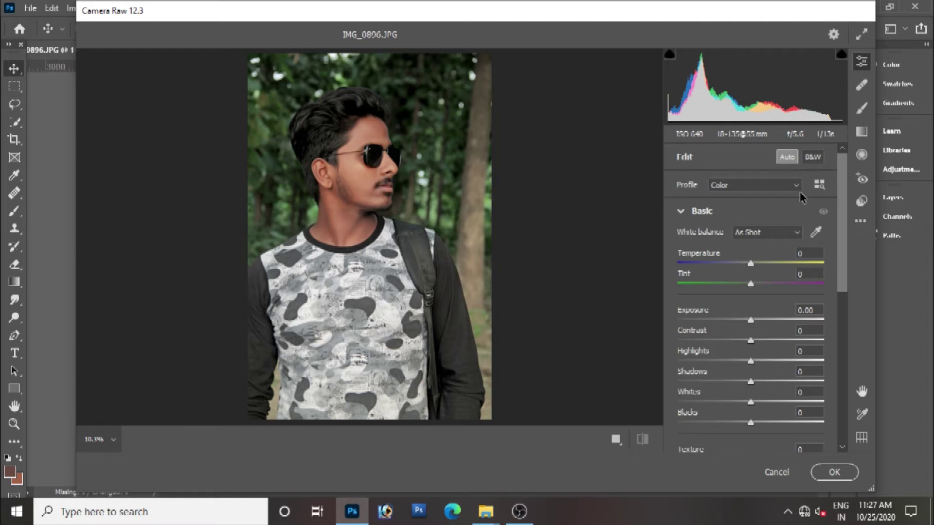
drag(755, 320, 748, 404)
scroll(754, 428, down, 3)
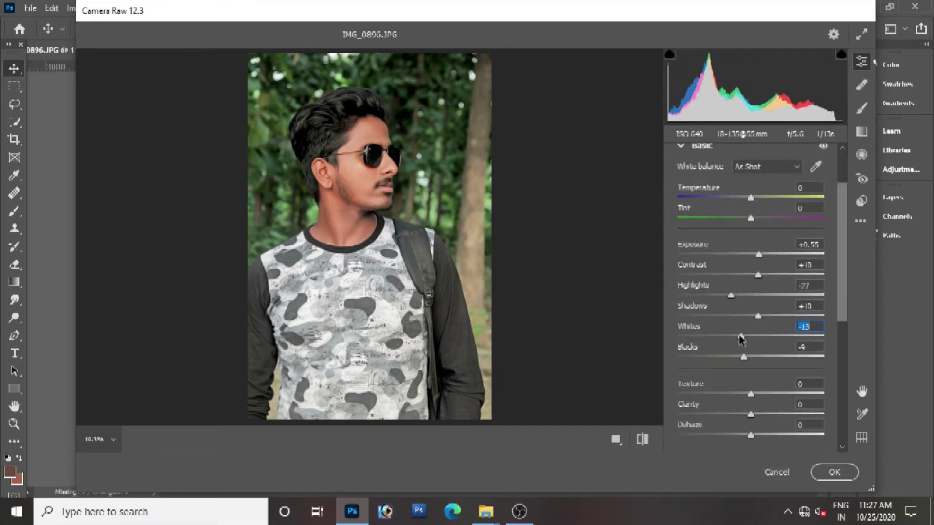
scroll(738, 366, down, 3)
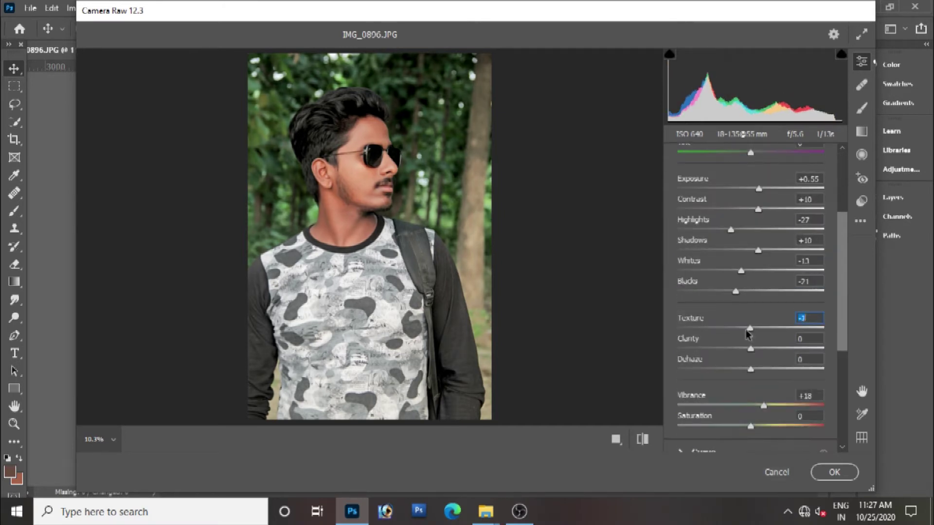
- Set Texture to -2, Clarity to -3 and Dehaze to -4, and increase the Vibrance slightly
drag(750, 369, 747, 368)
scroll(749, 360, down, 5)
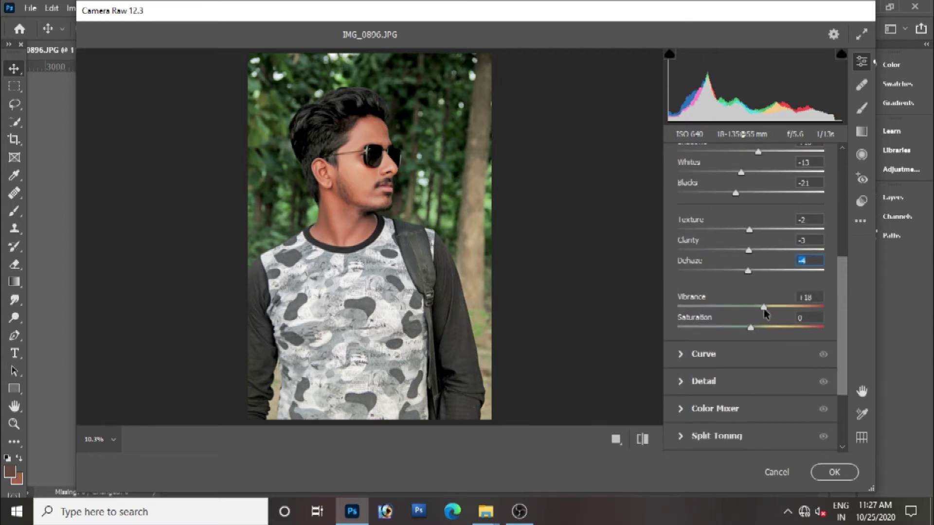
drag(763, 306, 772, 305)
- Set the parametric curve's Darks to +18 and Highlights to +9, and adjust the Detail settings
scroll(771, 309, down, 5)
click(717, 257)
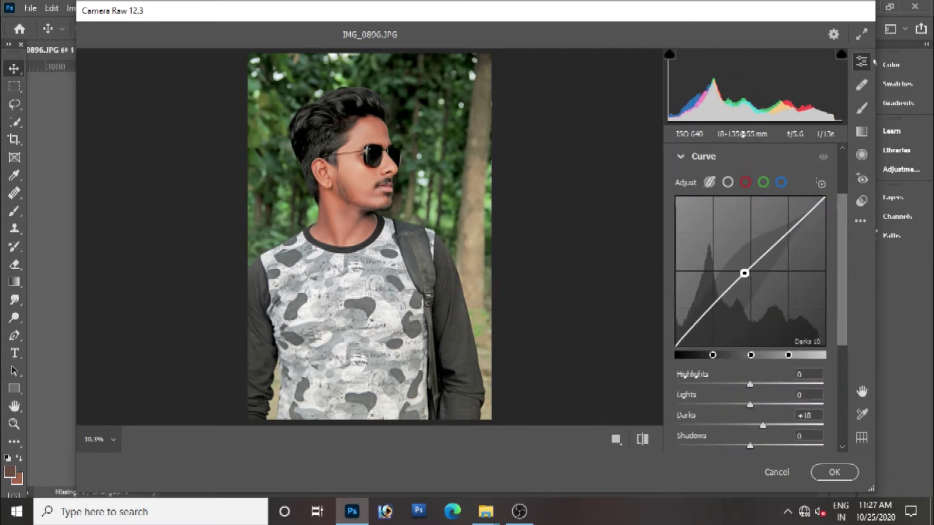
scroll(749, 252, down, 7)
scroll(749, 244, down, 2)
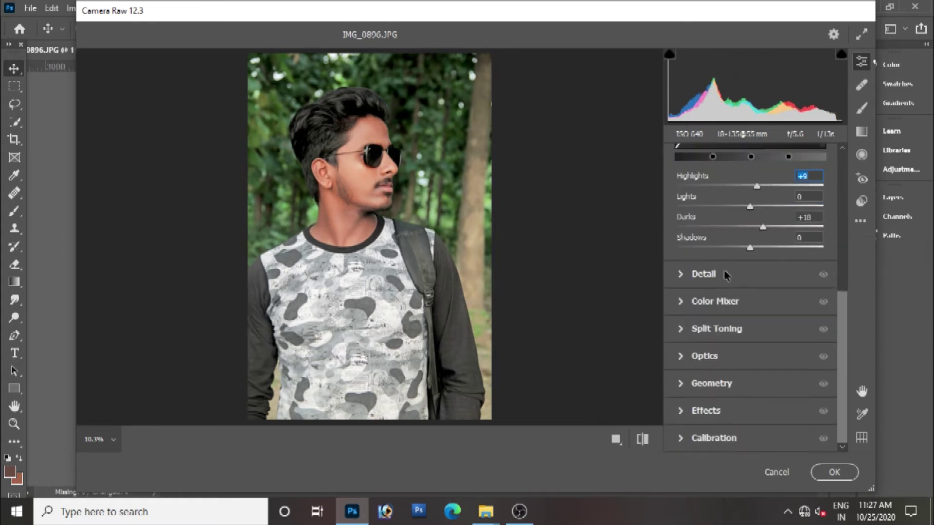
click(723, 273)
click(703, 266)
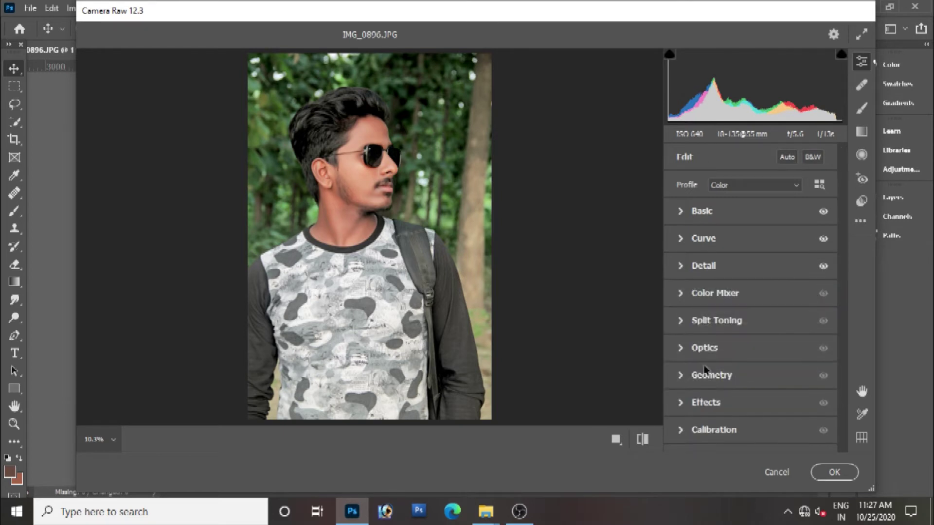
- Show all HSL adjustments in the Color Mixer and set the hue of Reds to -20, Oranges to -3 and Yellows to -100
click(710, 346)
scroll(715, 370, down, 2)
click(719, 380)
click(732, 194)
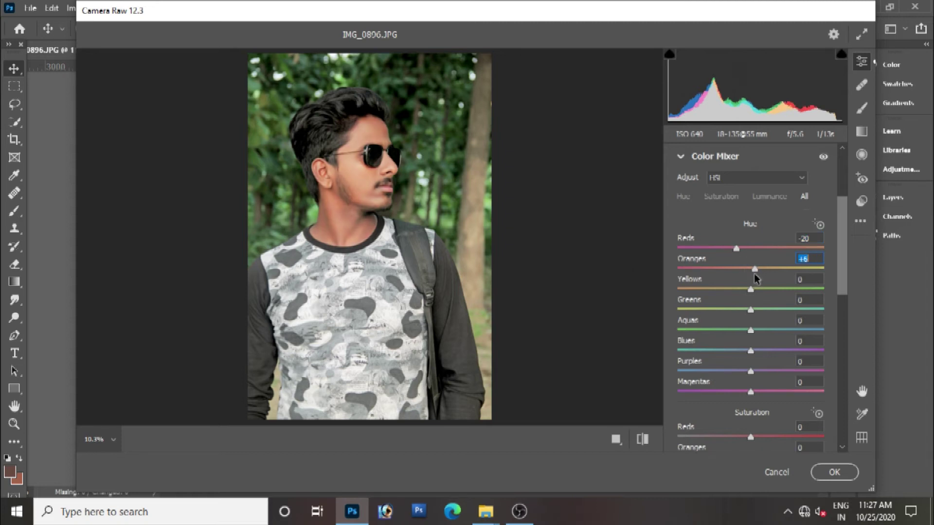
drag(742, 277, 723, 281)
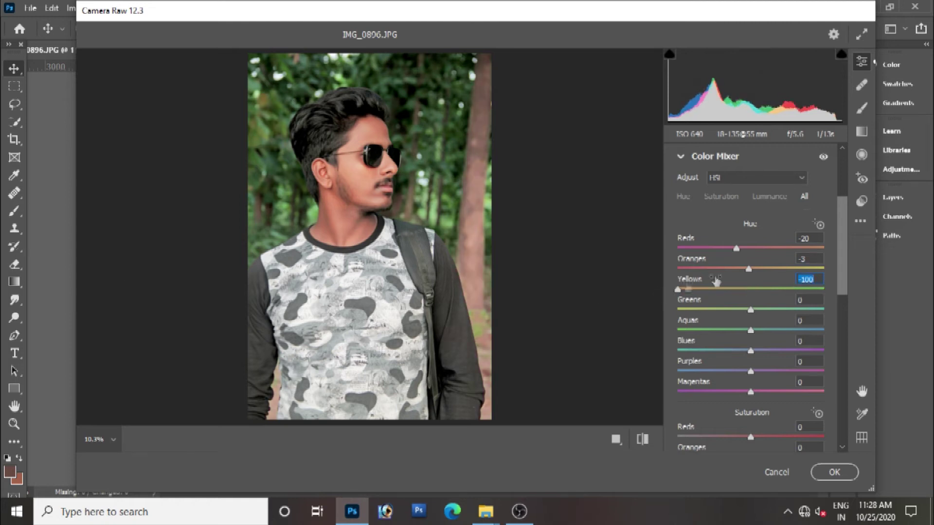
- Set the hue of Greens to +100, Aquas to -53, Blues to -64 and Purples to -29
text(100)
key(Return)
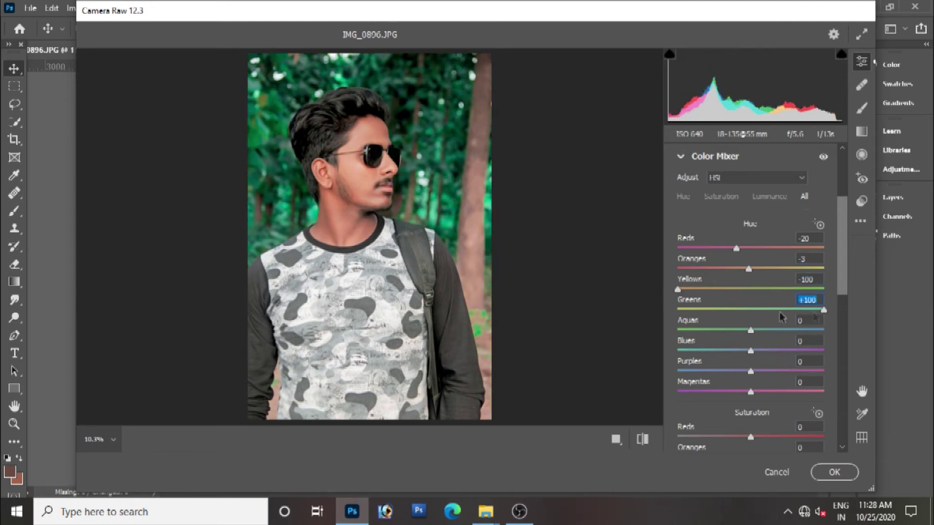
text(-53)
key(Tab)
- Set the saturation of Reds to +26, Oranges +21, Yellows +59, Greens +45 and Blues +51, and the luminance of Reds to +21 and Oranges +16
scroll(731, 378, down, 2)
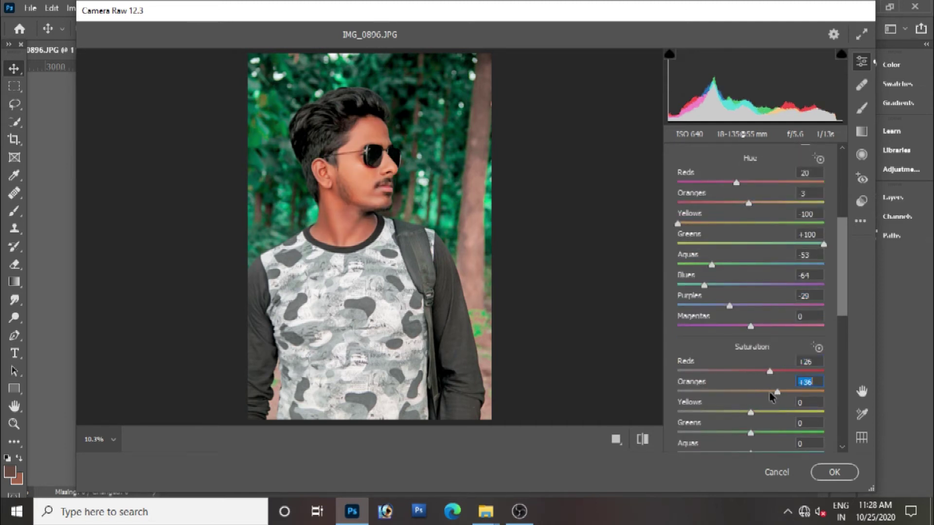
click(810, 412)
click(795, 432)
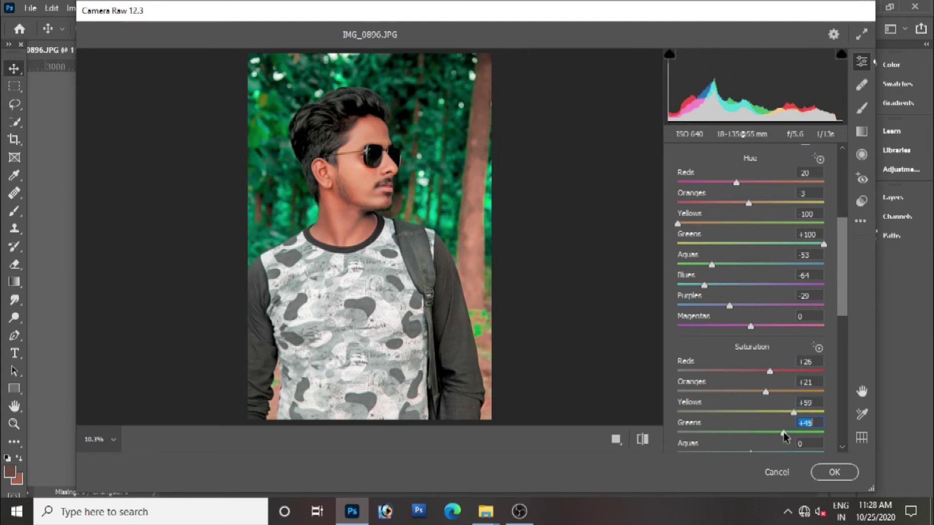
scroll(749, 346, down, 5)
click(788, 309)
scroll(751, 273, down, 4)
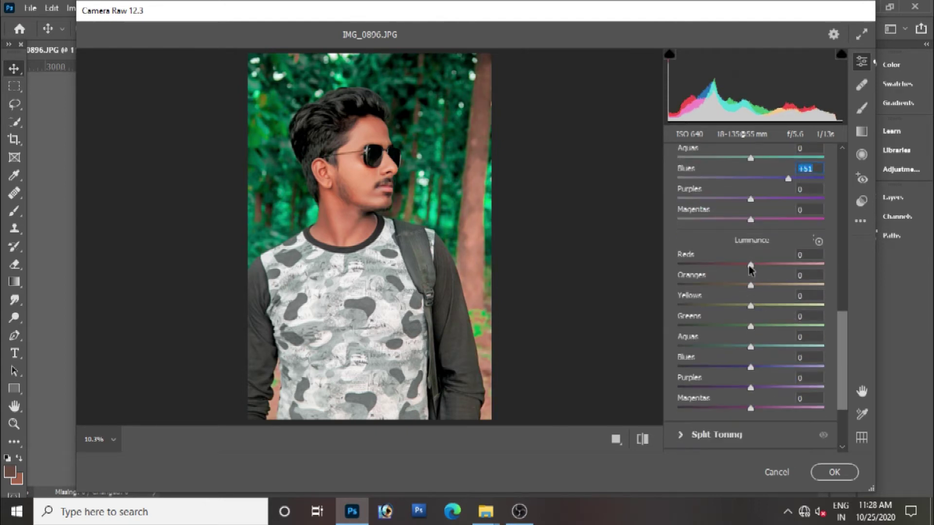
drag(754, 289, 763, 289)
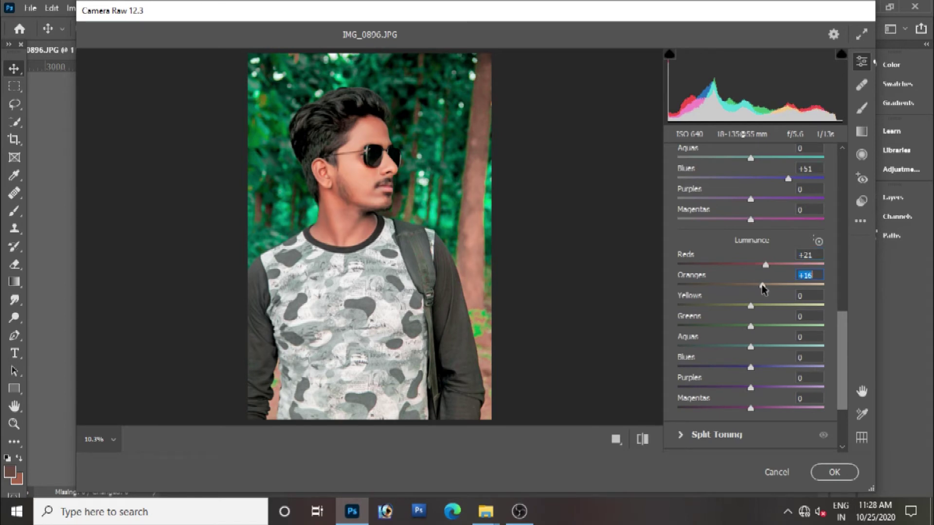
- Try a vignette of -100 in the Effects settings, and reset it to 0
scroll(751, 330, down, 5)
click(713, 410)
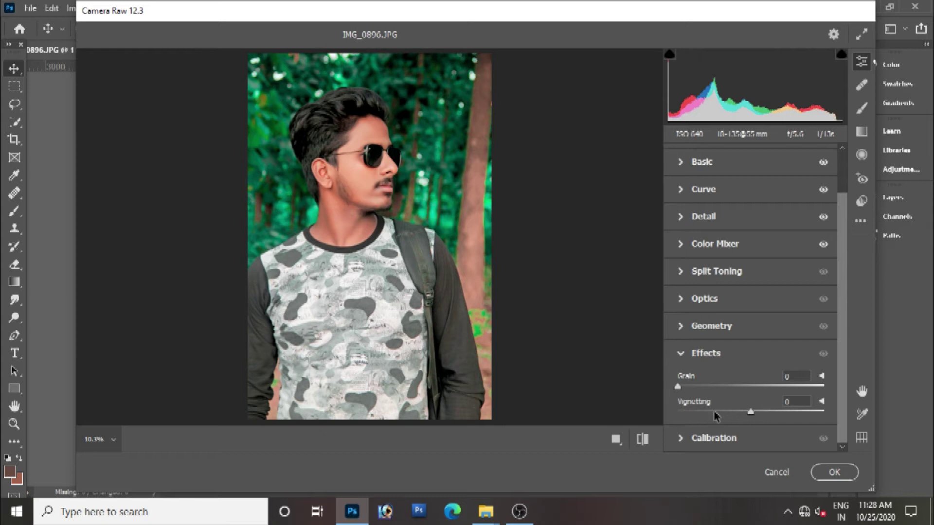
drag(700, 412, 673, 414)
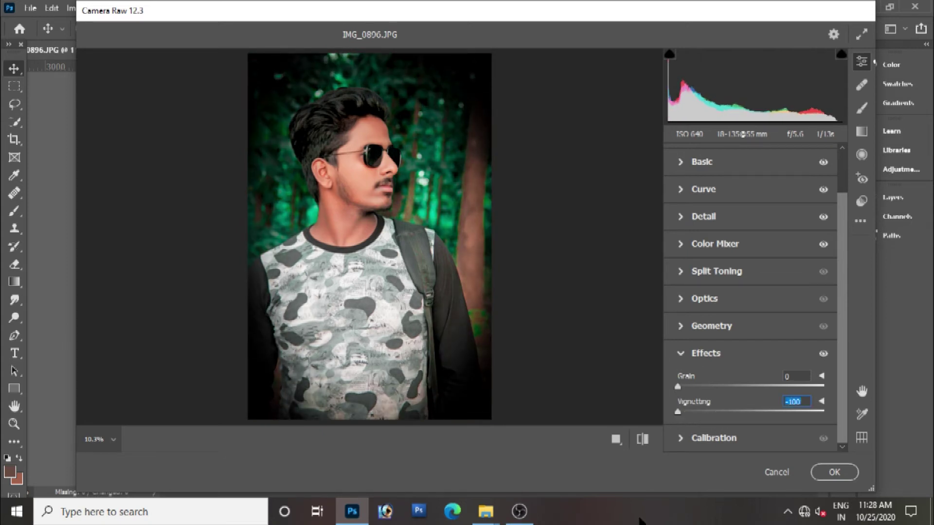
text(0)
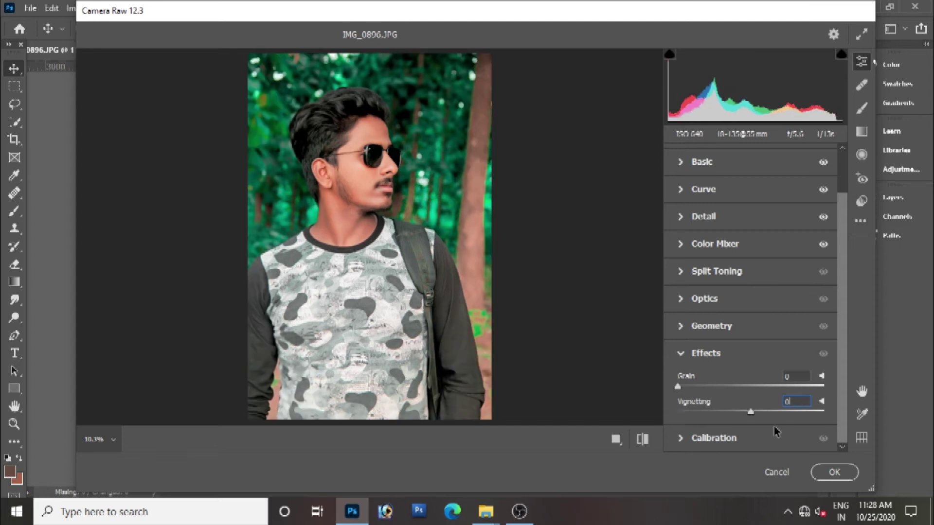
- Draw a large radial filter over the photo with Invert enabled and set its Exposure to -2.50
click(861, 155)
drag(238, 88, 492, 87)
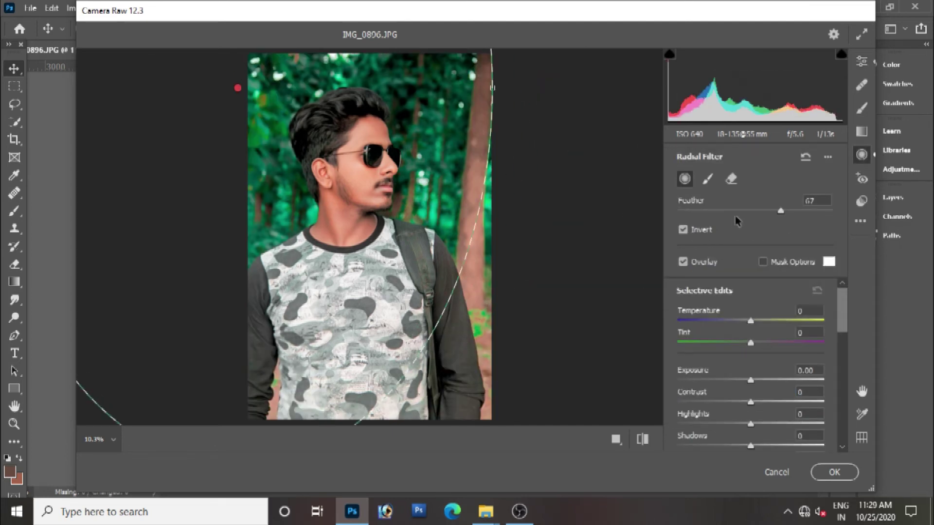
drag(721, 383, 705, 385)
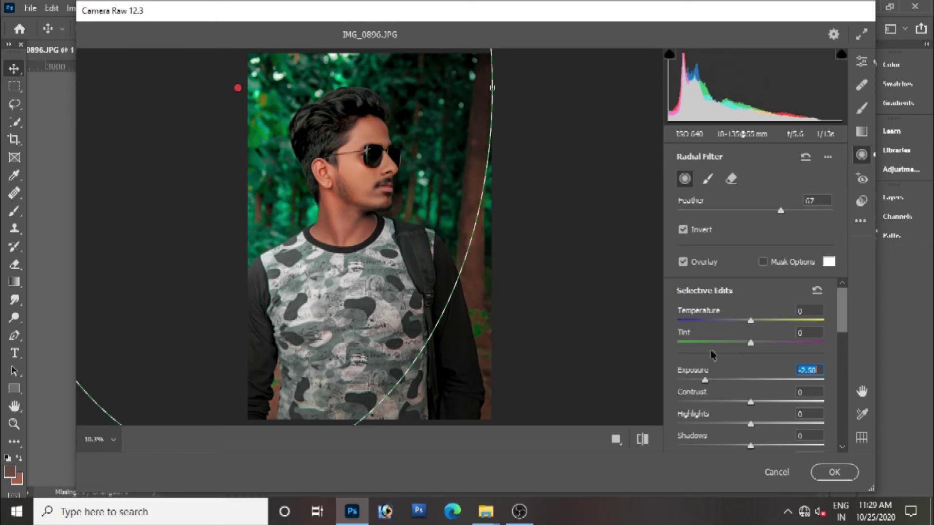
click(683, 231)
click(684, 231)
- Move and resize the radial filter's ellipse so it centers on the man's face and surrounds his head and upper chest
drag(408, 180, 463, 242)
drag(550, 154, 456, 163)
drag(423, 163, 486, 474)
drag(359, 94, 360, 269)
drag(385, 421, 383, 139)
drag(363, 259, 367, 241)
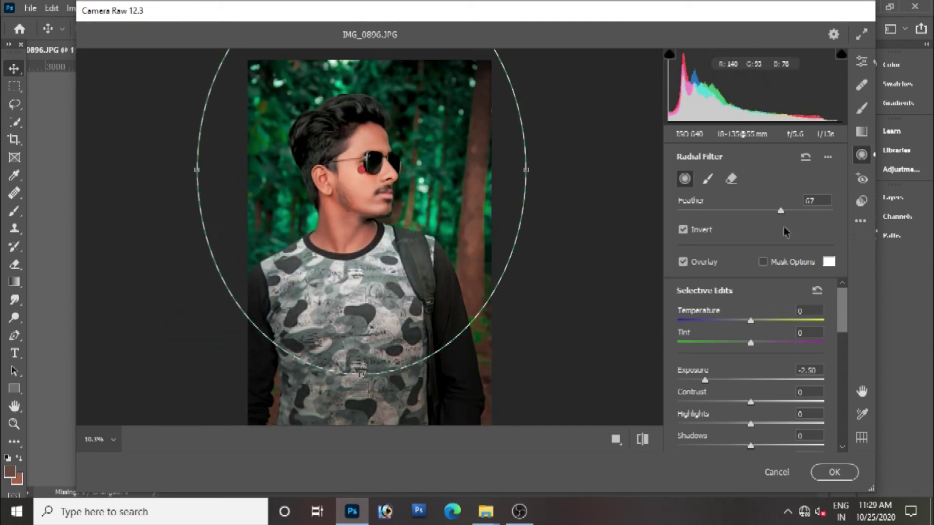
- Set the radial filter's Feather to 37 and Exposure to -2.70, and apply the Camera Raw edits
click(731, 212)
drag(743, 214, 736, 218)
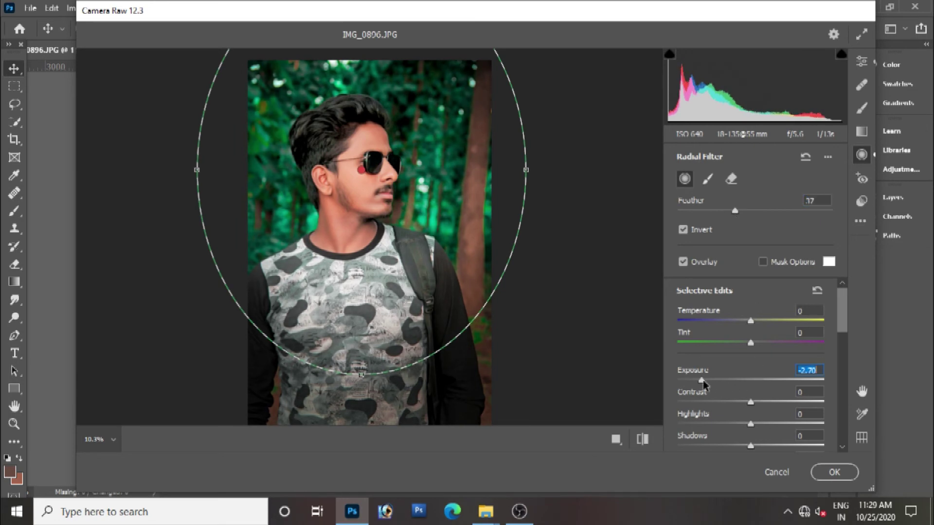
click(834, 474)
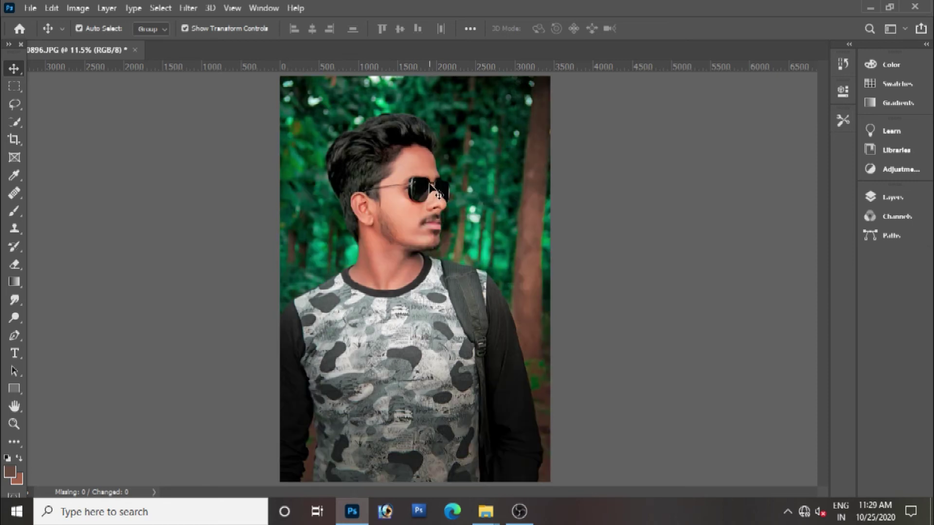
- Select the sampled colors in the photo using Color Range with a Fuzziness of 74, and clear the selection
scroll(440, 194, up, 5)
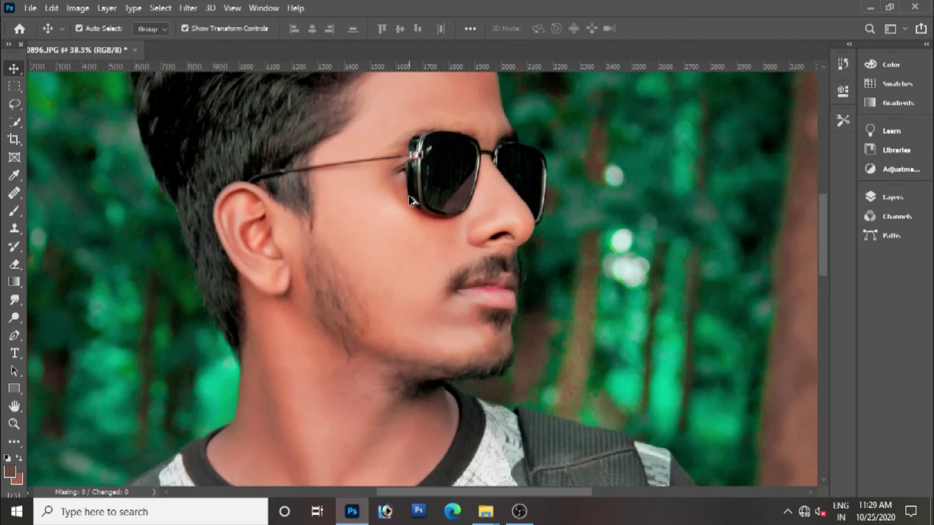
scroll(410, 202, down, 6)
scroll(444, 174, up, 2)
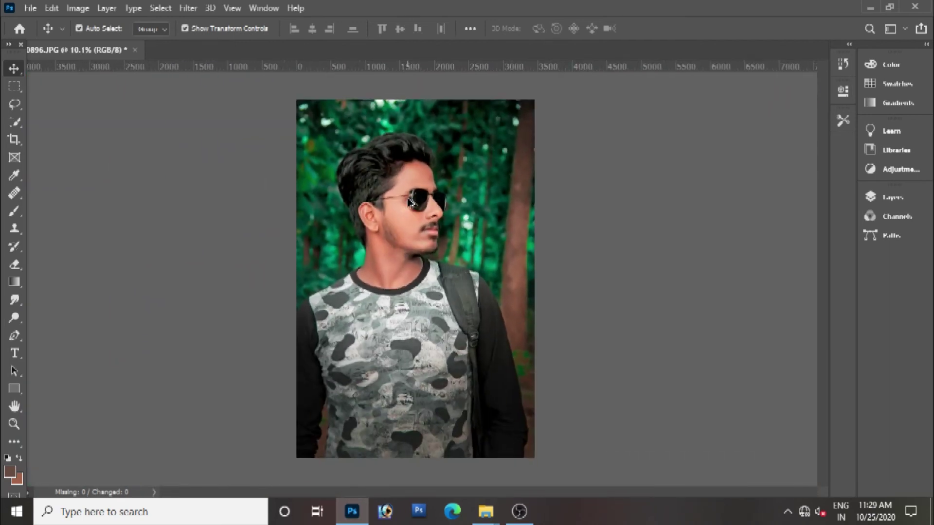
click(161, 9)
click(183, 141)
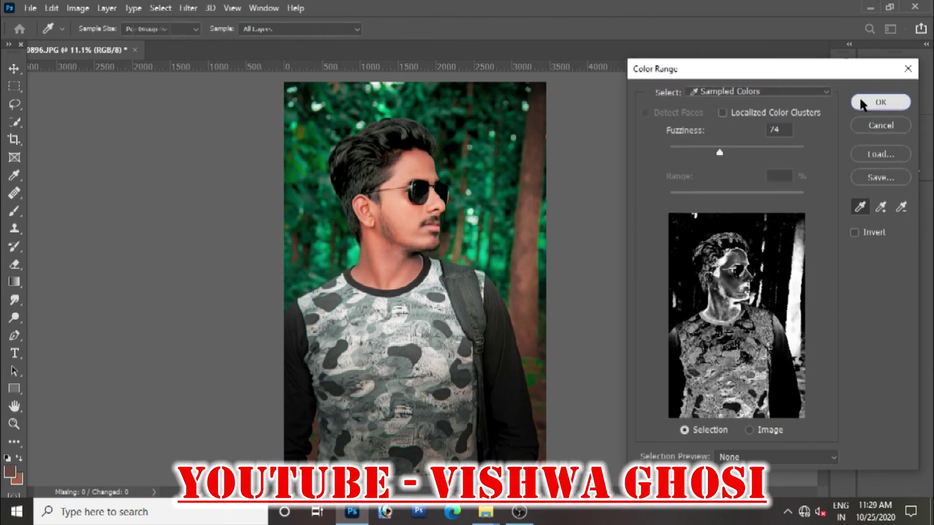
key(Return)
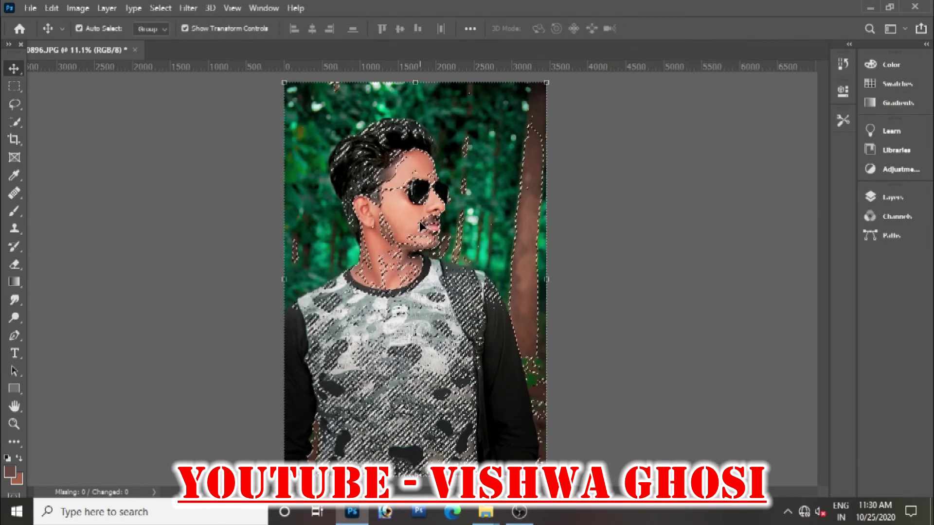
key(ctrl+d)
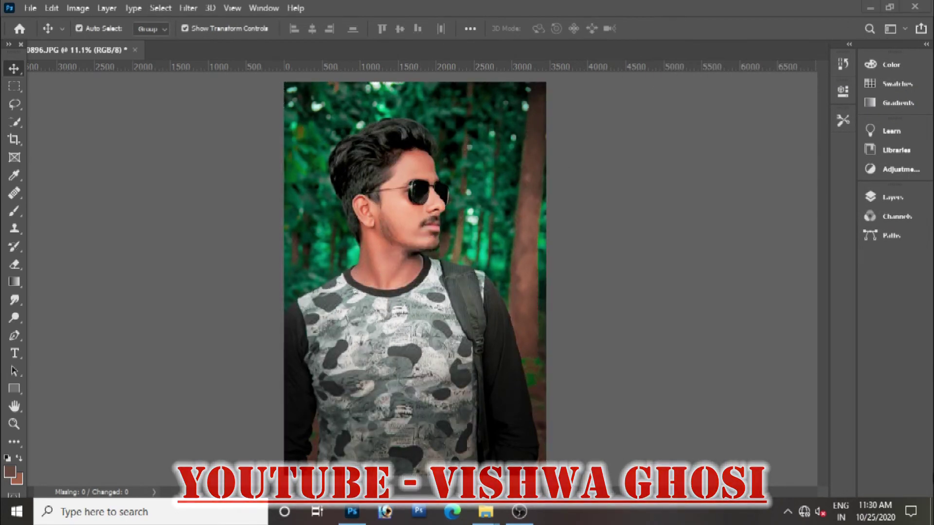
- Place the ww01 logo file from the desktop's My Logo folder onto the tree trunk beside the man's shoulder
click(870, 7)
double_click(846, 163)
drag(416, 189, 519, 263)
drag(433, 276, 526, 293)
key(Return)
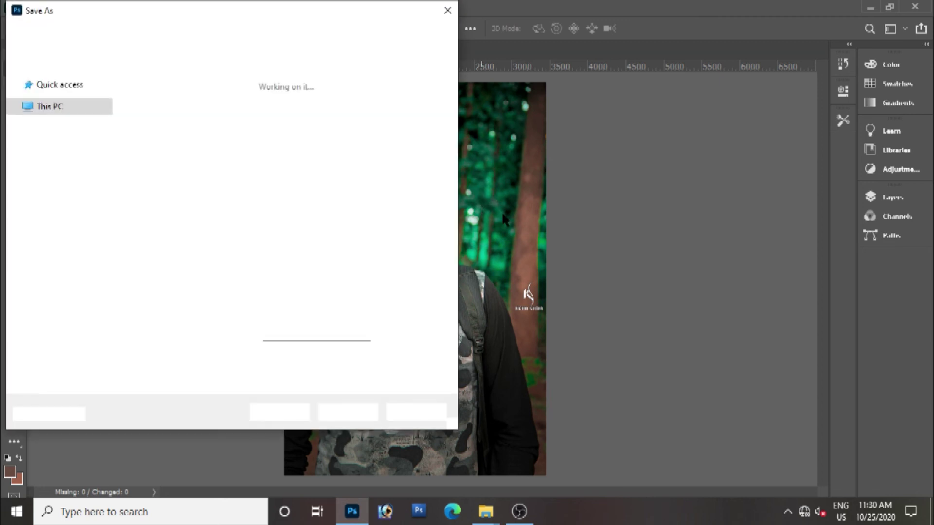
- Save the photo as a JPEG copy named IMG_0896 copy3 with quality 12
click(193, 257)
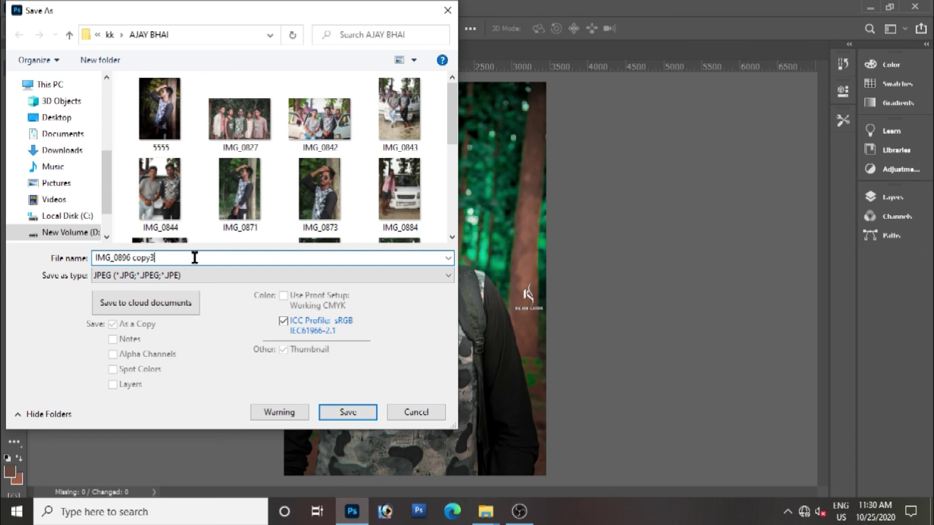
key(Return)
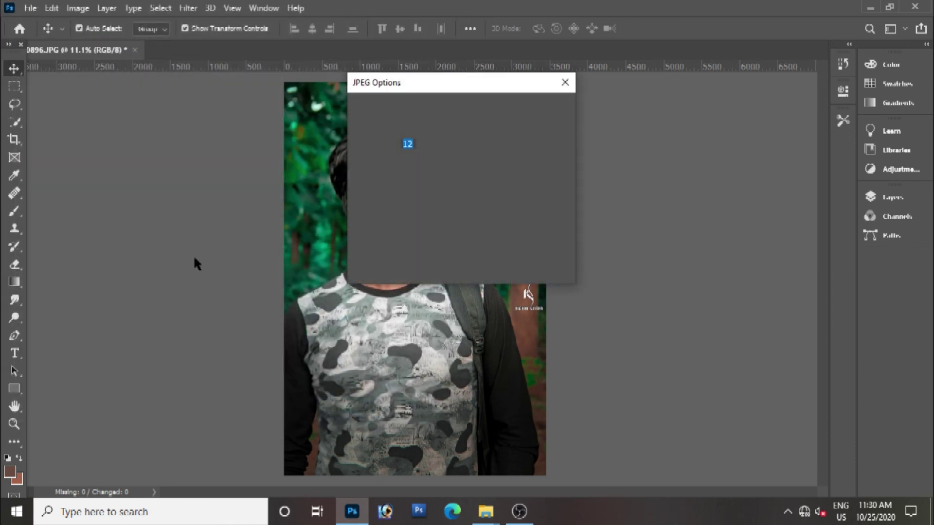
click(541, 109)
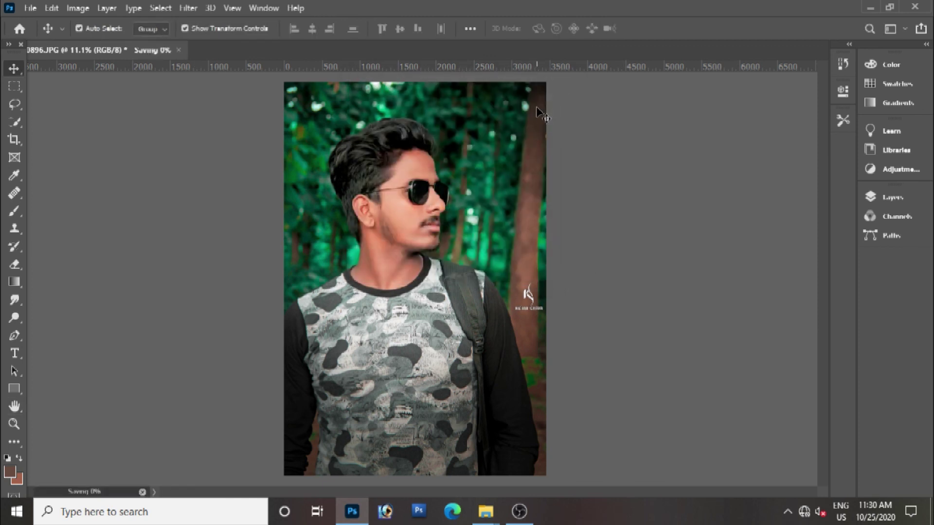
- Close the photo document and minimize Photoshop
click(135, 50)
click(460, 197)
click(870, 8)
- Minimize the My Logo folder window and refresh the desktop
right_click(469, 61)
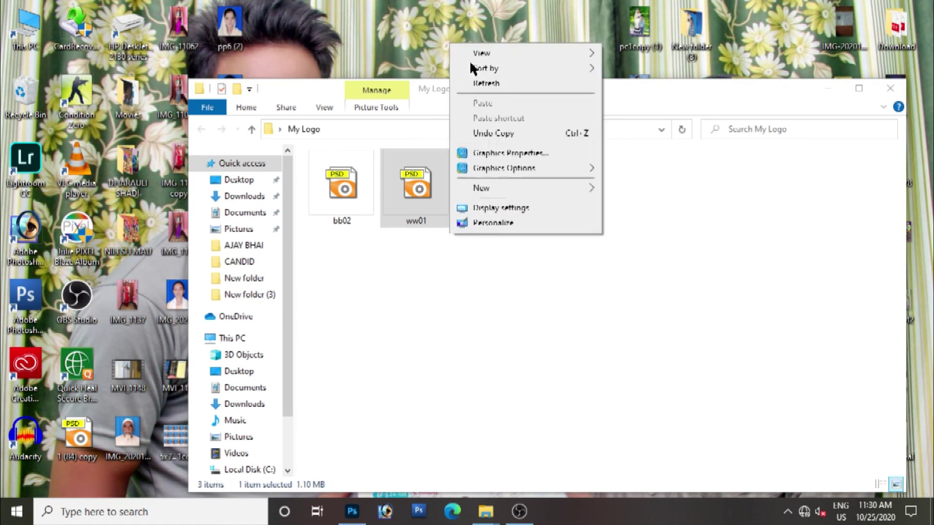
click(512, 80)
right_click(451, 40)
click(489, 77)
click(828, 88)
right_click(440, 106)
click(528, 147)
right_click(514, 155)
click(536, 191)
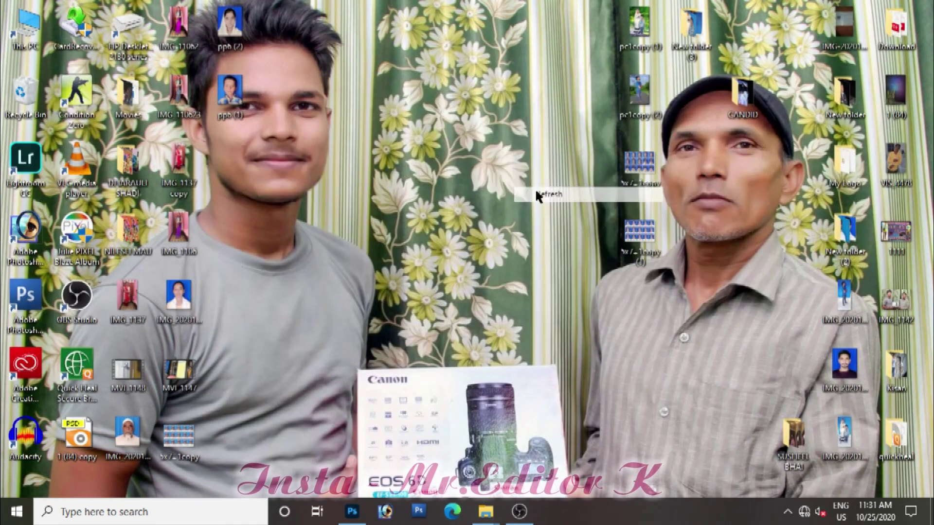
- Open the exported portrait from its photo folder in Picasa Photo Viewer and compare it repeatedly with the neighbouring picture
click(485, 511)
click(500, 209)
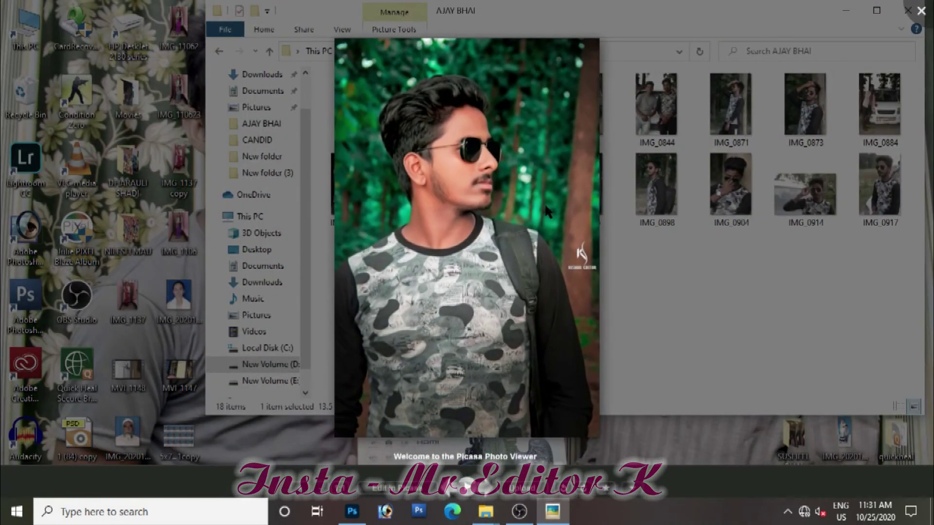
key(Left)
key(Right)
key(Left)
key(Right)
key(Right)
key(Left)
key(Left)
key(Right)
key(Right)
key(Left)
key(Right)
key(Left)
click(615, 223)
right_click(616, 276)
click(519, 511)
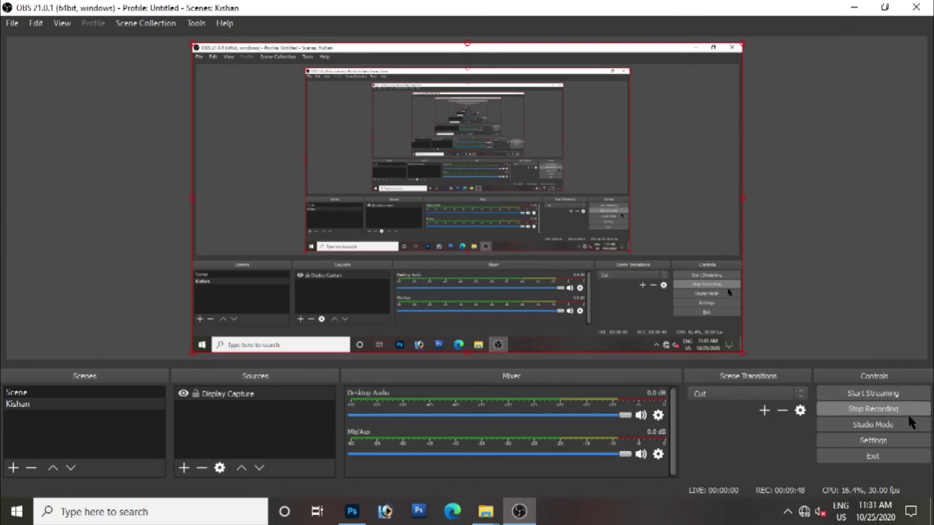